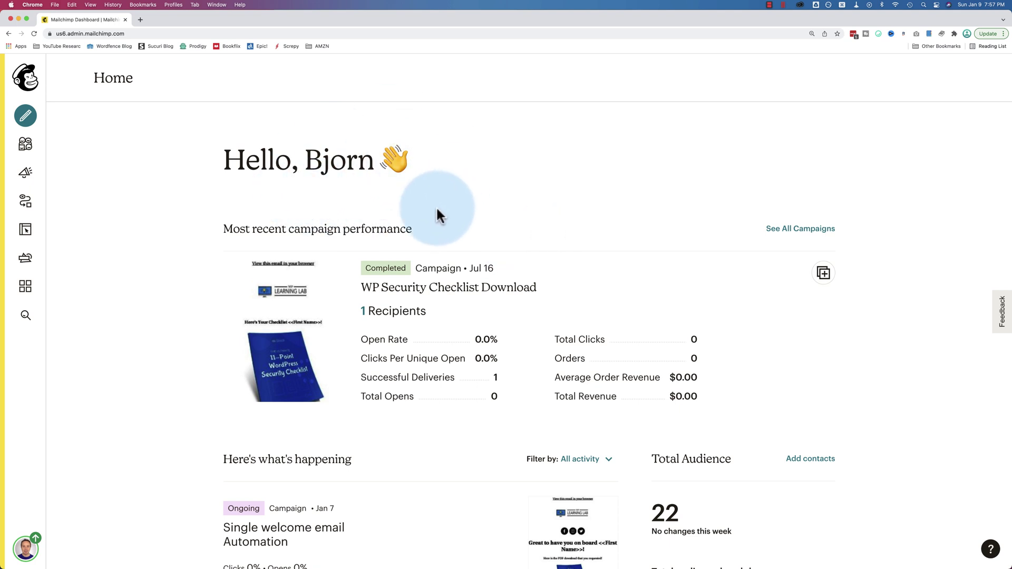
Step: Build a new landing page from the Lead Generation 'Wild Country' template
left_click(31, 115)
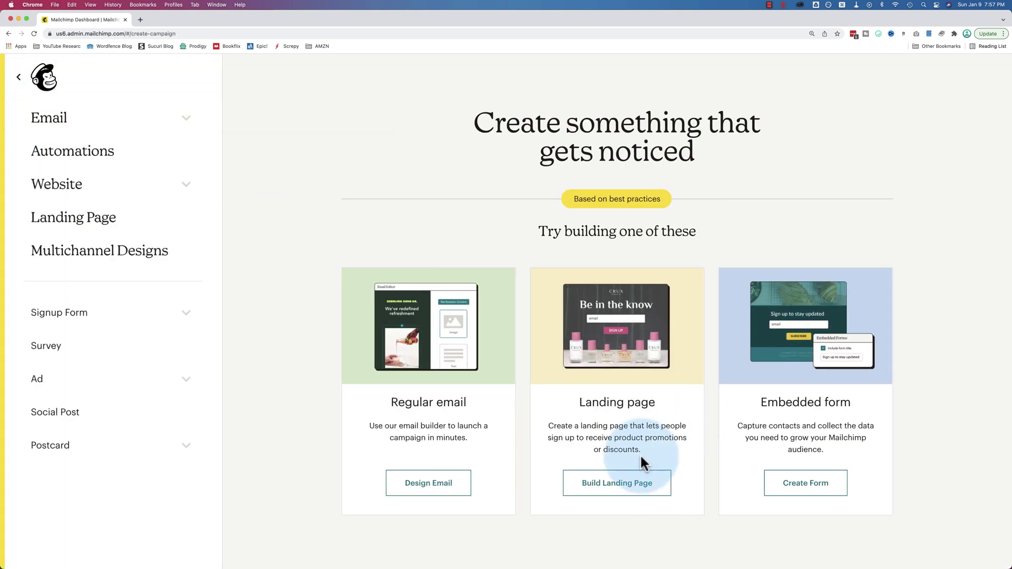
left_click(623, 490)
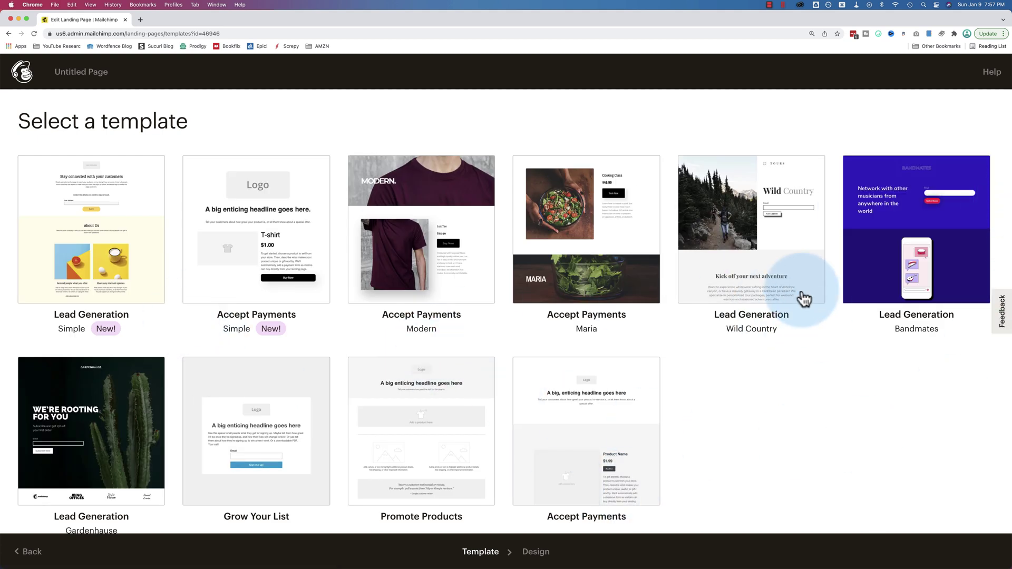
left_click(747, 229)
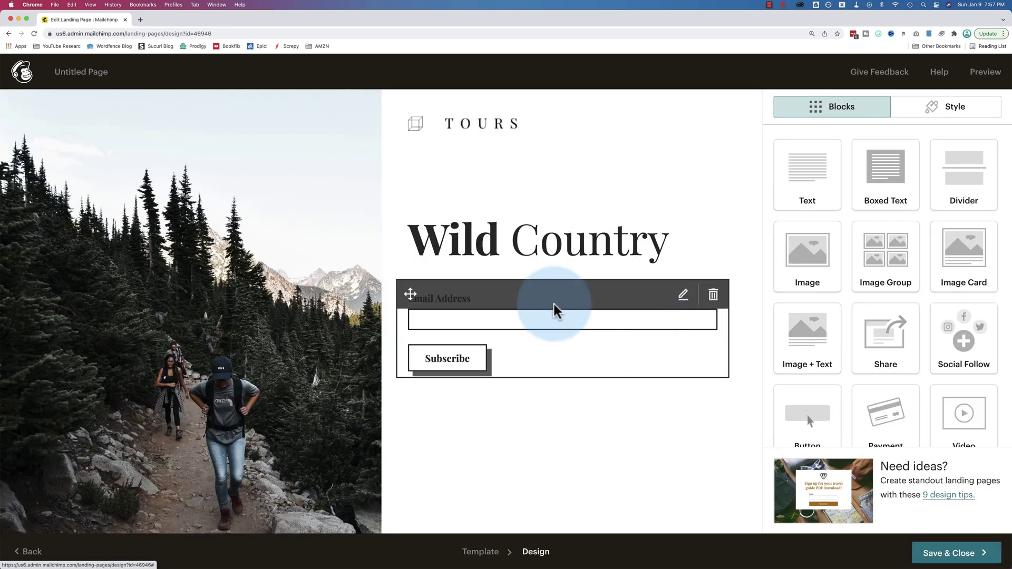
Step: Open the Signup Form panel for the page's email signup block and reach Add Interest Group
left_click(554, 311)
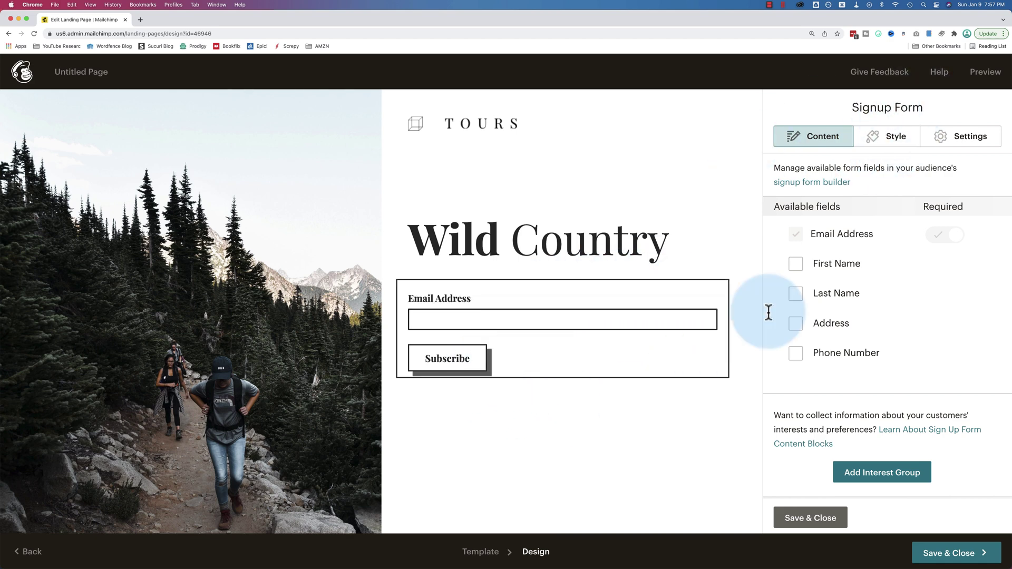
left_click(806, 518)
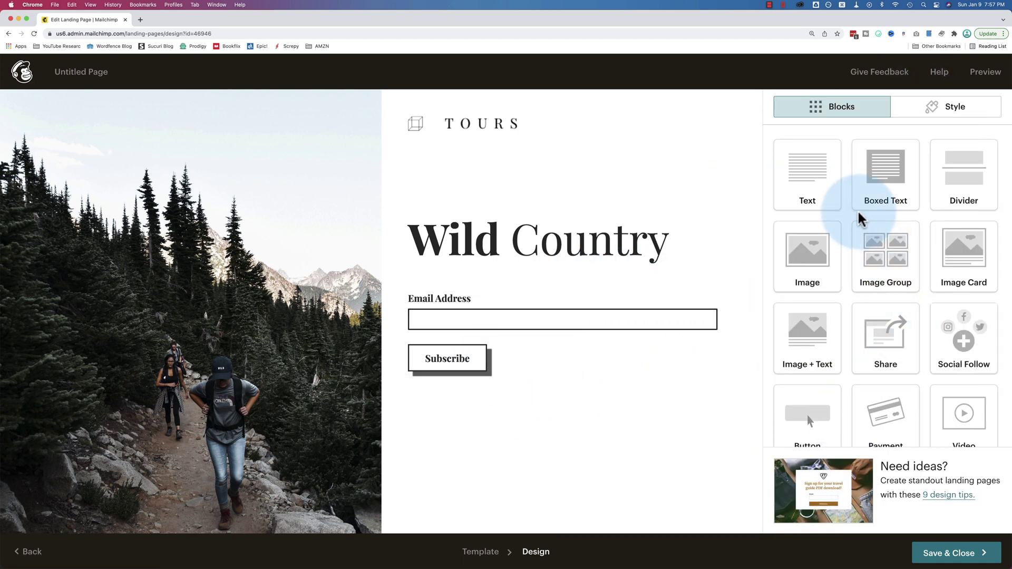
scroll(917, 274, "down", 1)
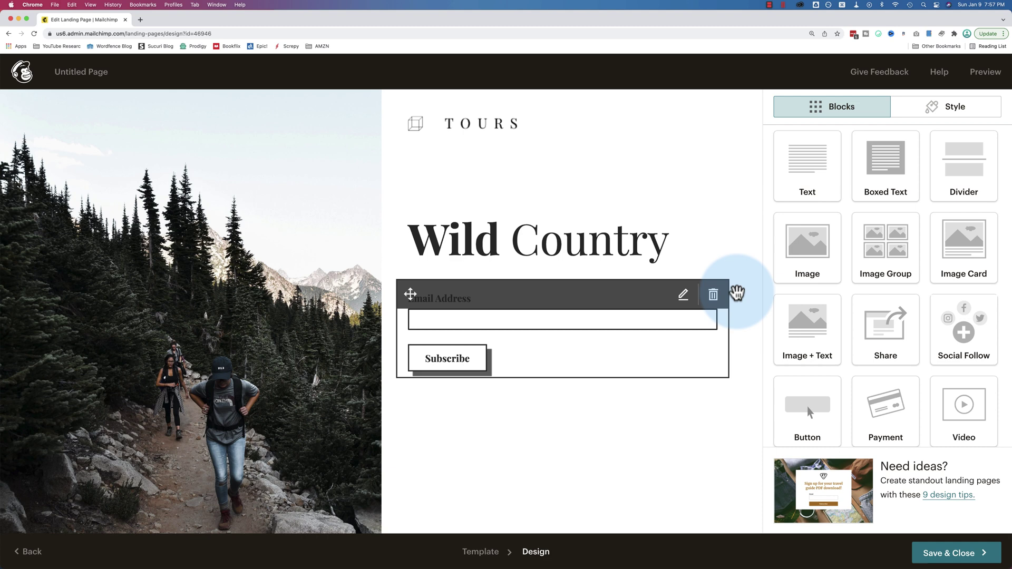
left_click(615, 352)
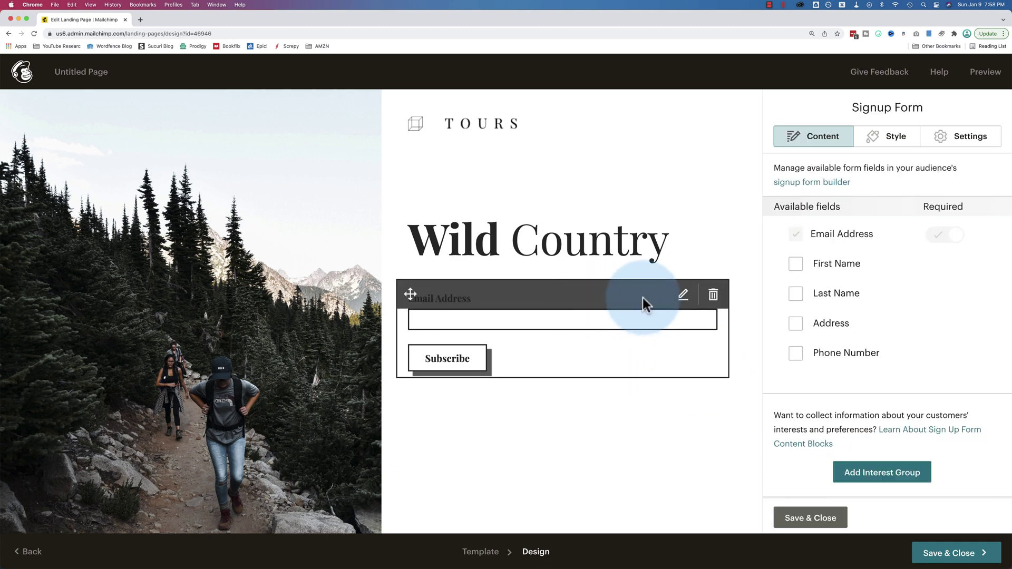
scroll(893, 403, "down", 4)
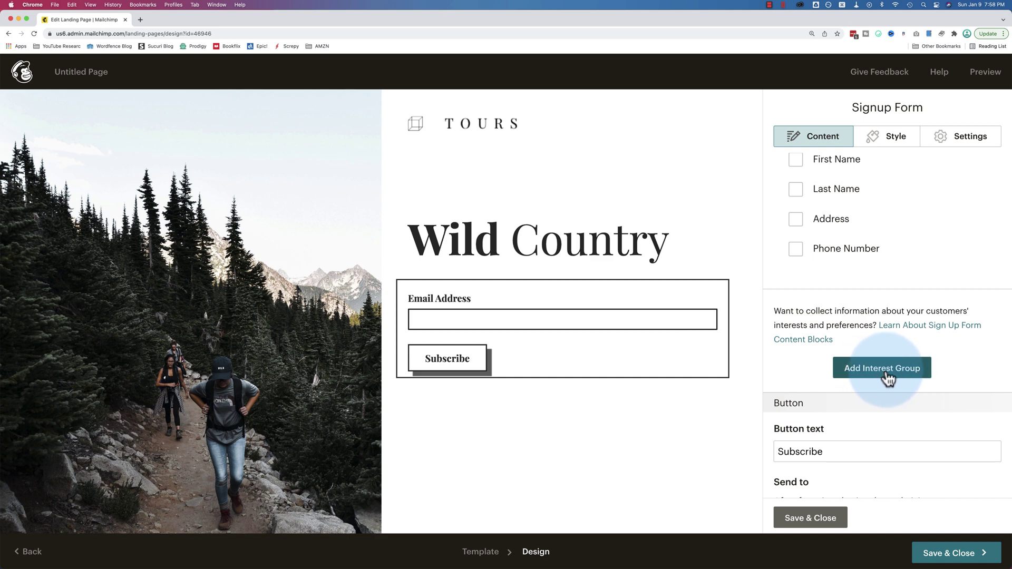
Step: Add an interest group with category 'Favorite Sport' and first group Soccer
left_click(872, 368)
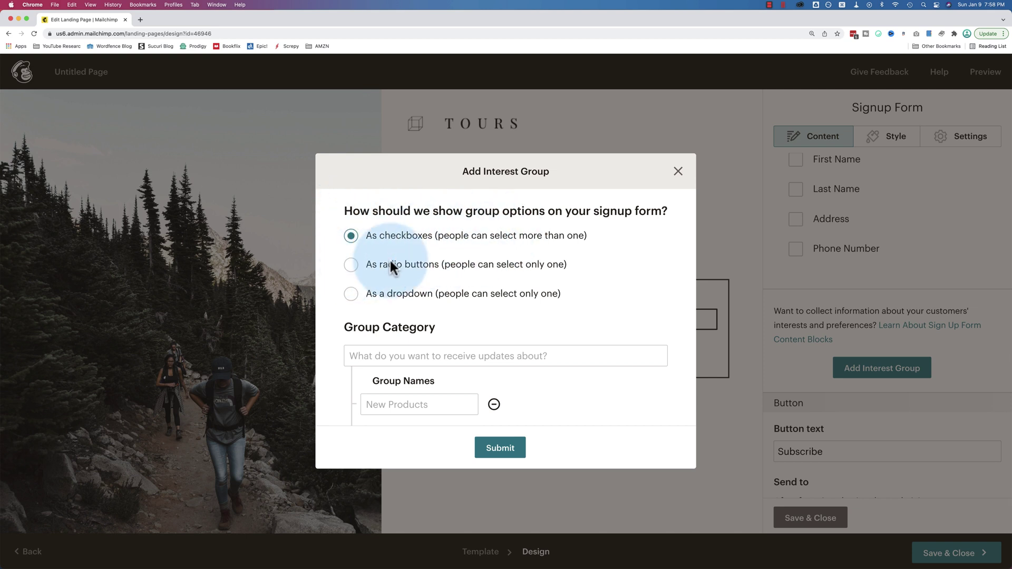
scroll(474, 296, "down", 2)
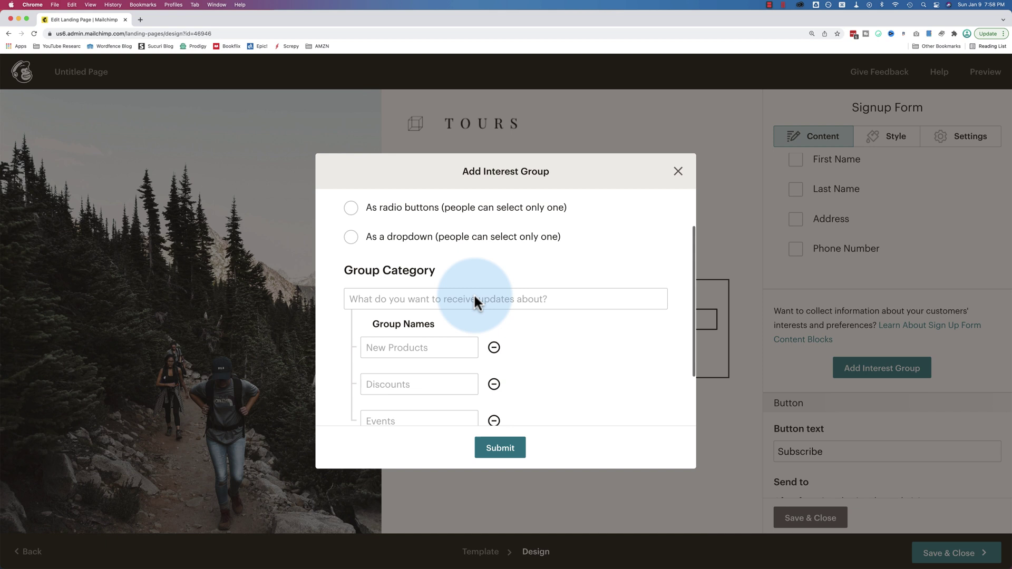
scroll(475, 297, "down", 3)
left_click(416, 226)
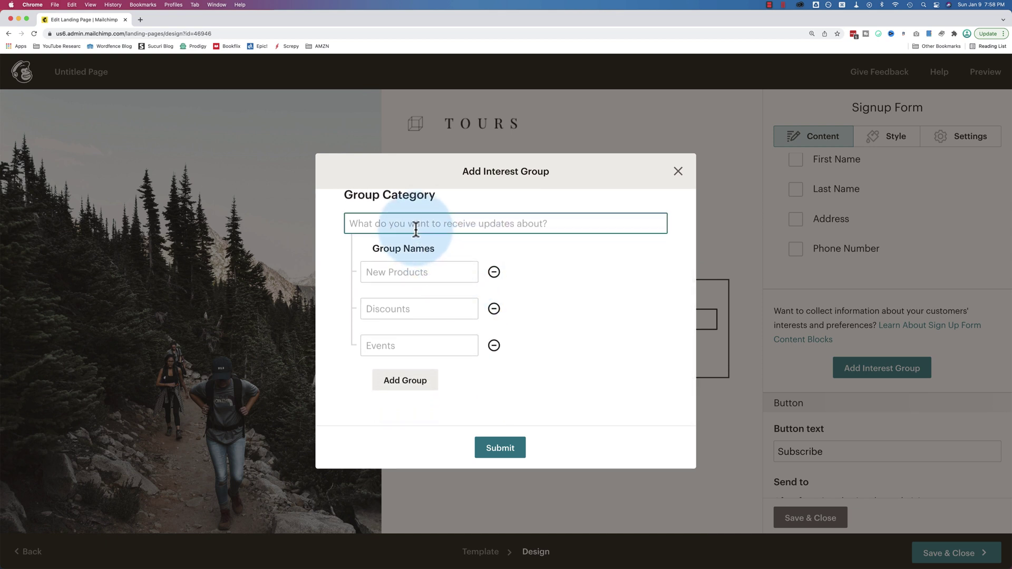
type("Favorite Sport")
left_click(446, 271)
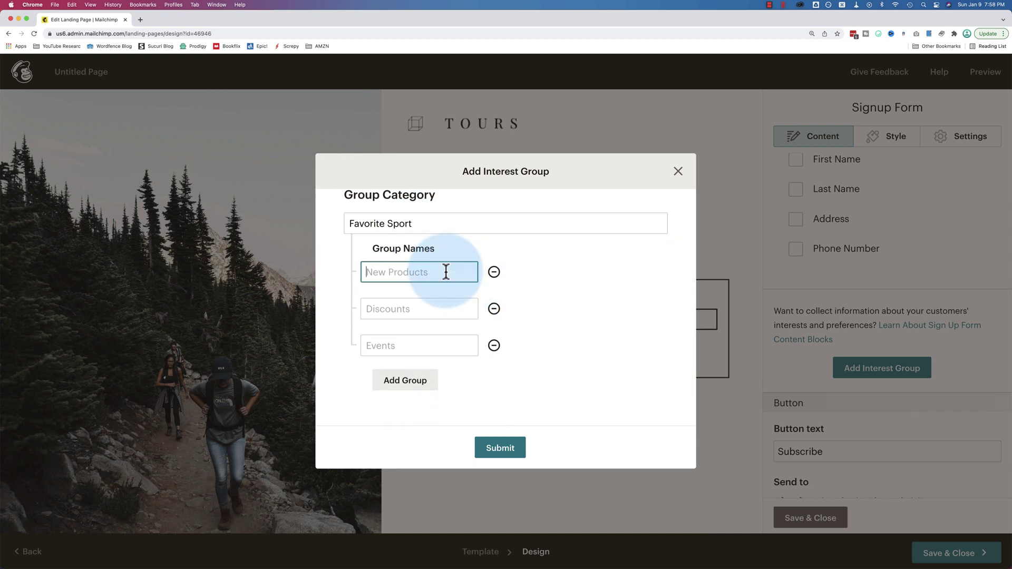
type("Soccer")
Step: Add Basketball, Cricket and a fourth group, Football, to the Favorite Sport options
left_click(385, 308)
type("Basketball")
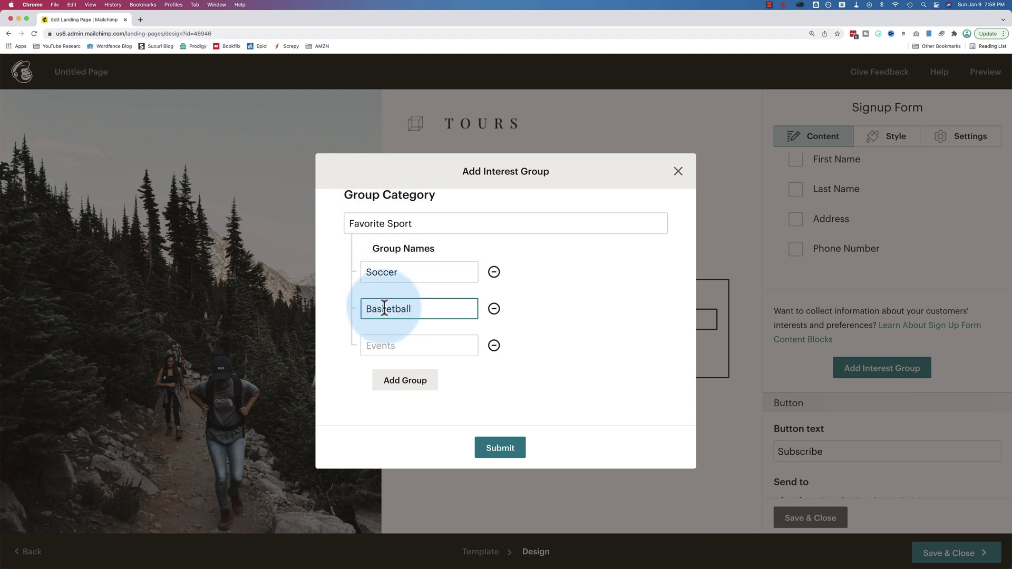
left_click(386, 346)
type("Cricket")
left_click(407, 385)
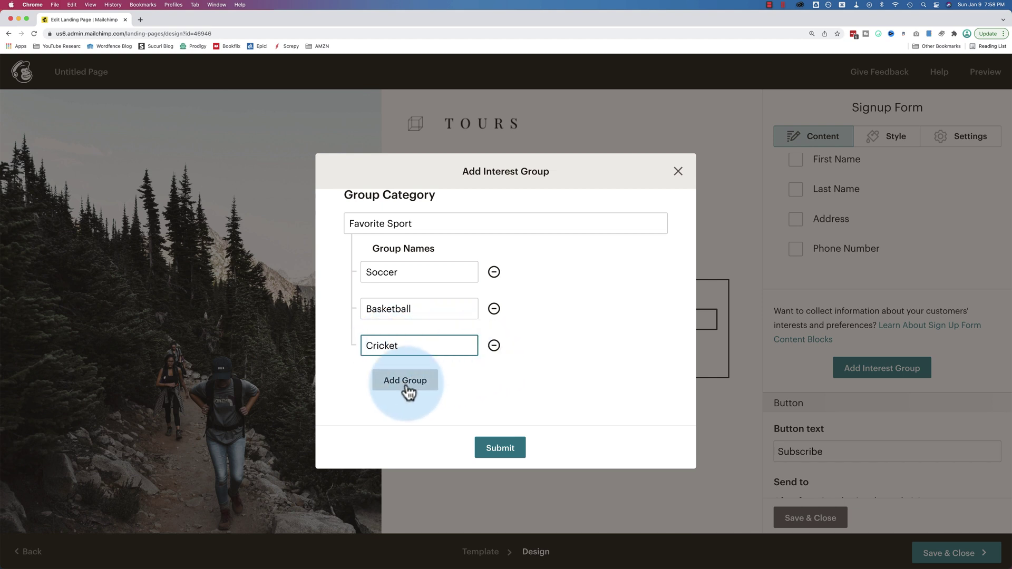
left_click(387, 381)
type("Football")
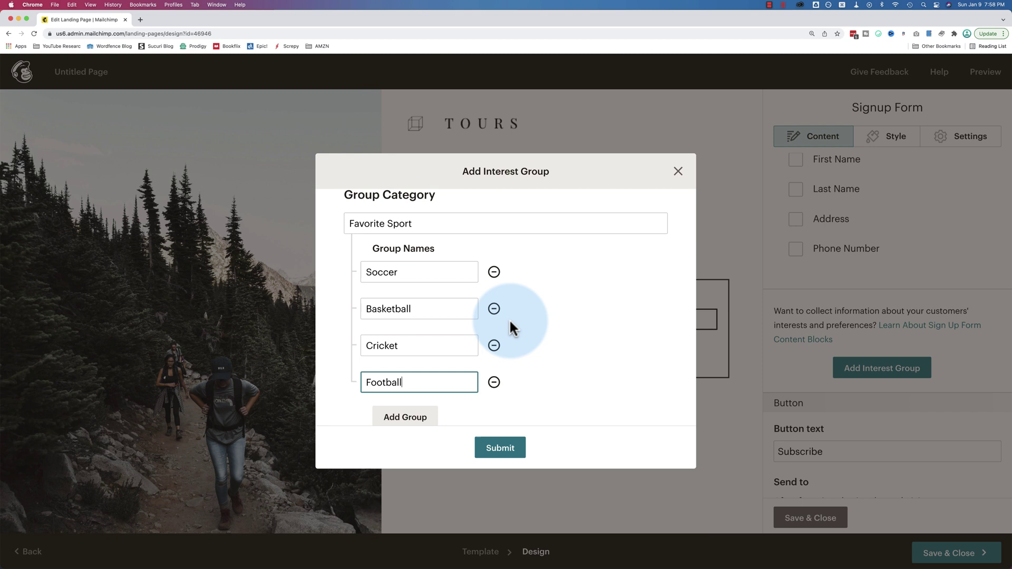
scroll(508, 321, "down", 2)
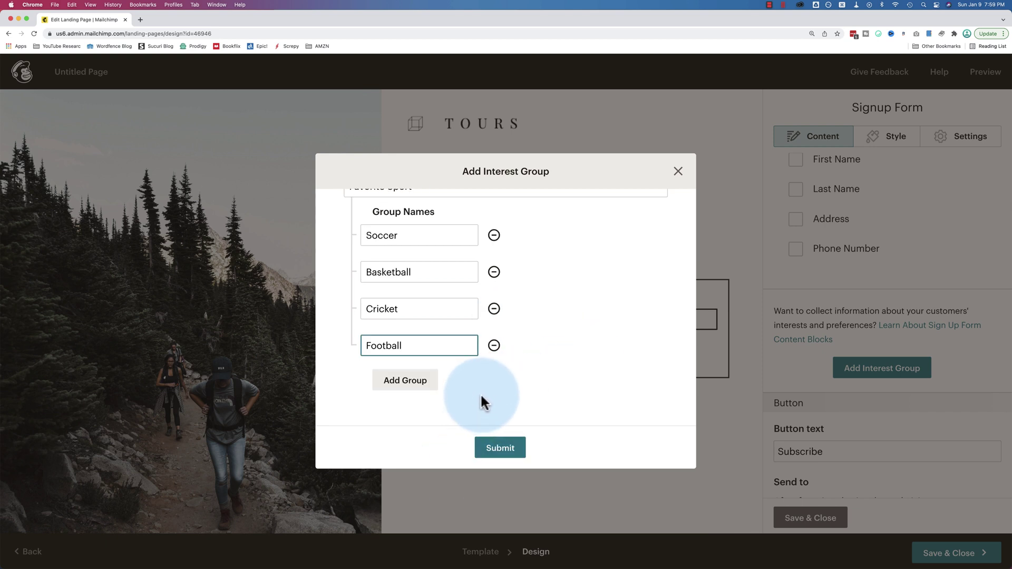
Step: Show the Favorite Sport groups as radio buttons and submit the interest group
scroll(481, 400, "up", 5)
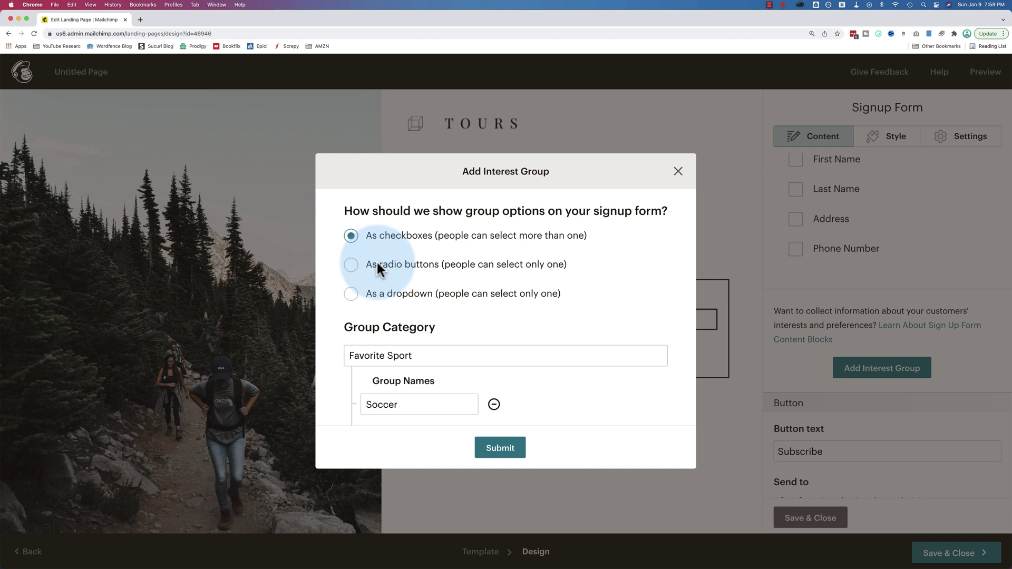
scroll(377, 263, "down", 5)
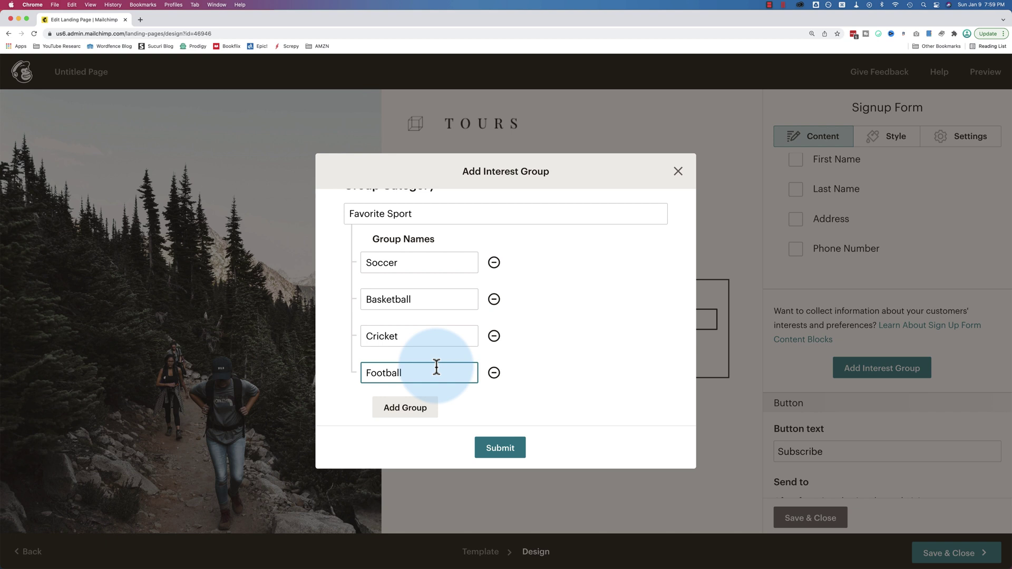
scroll(435, 366, "up", 5)
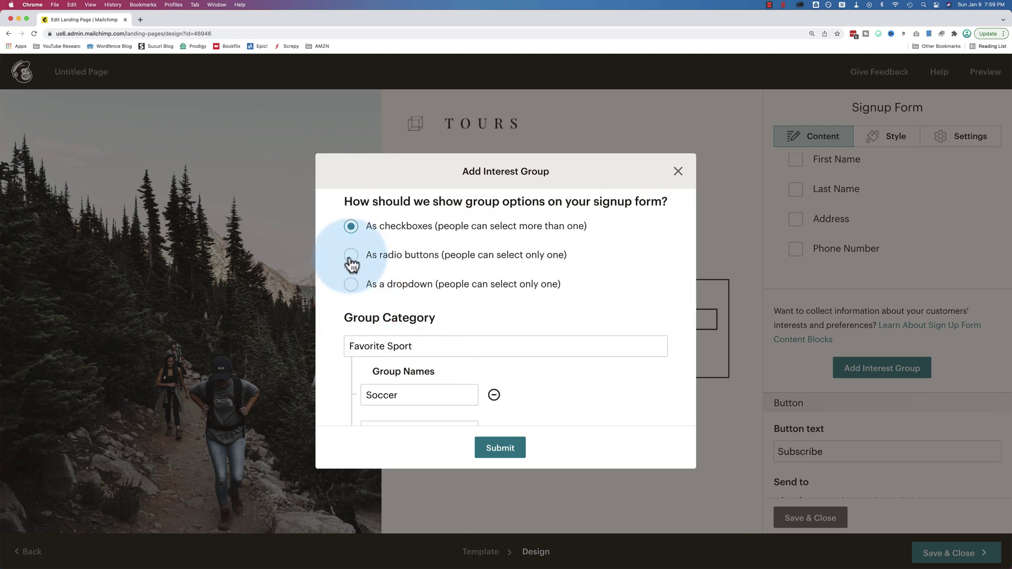
left_click(351, 257)
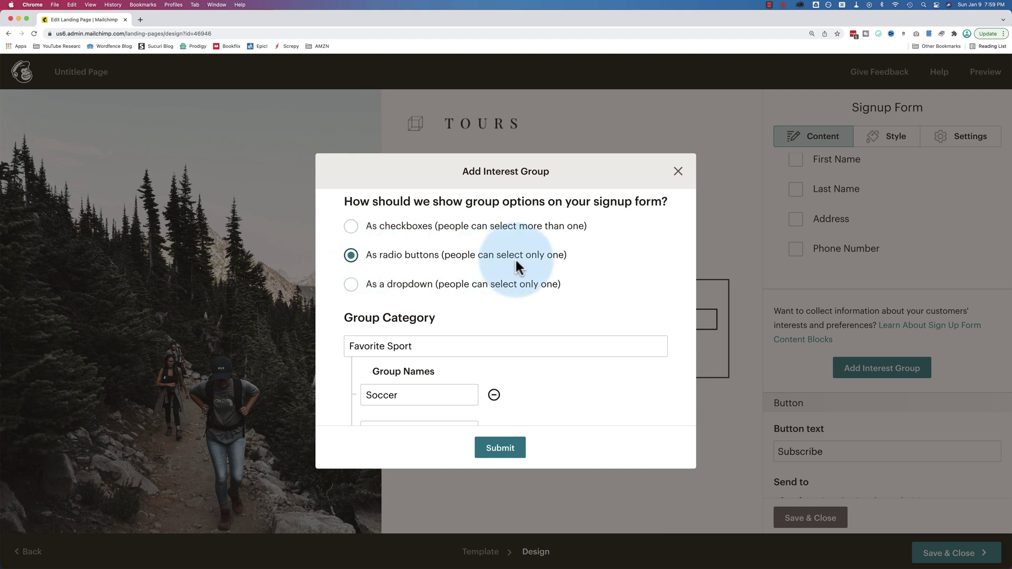
scroll(516, 266, "down", 2)
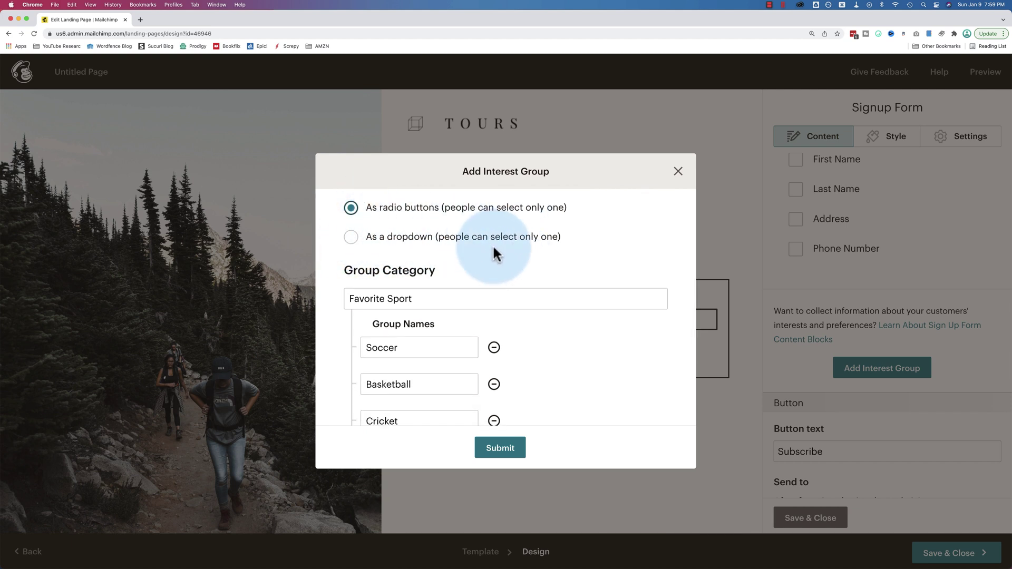
scroll(492, 244, "down", 4)
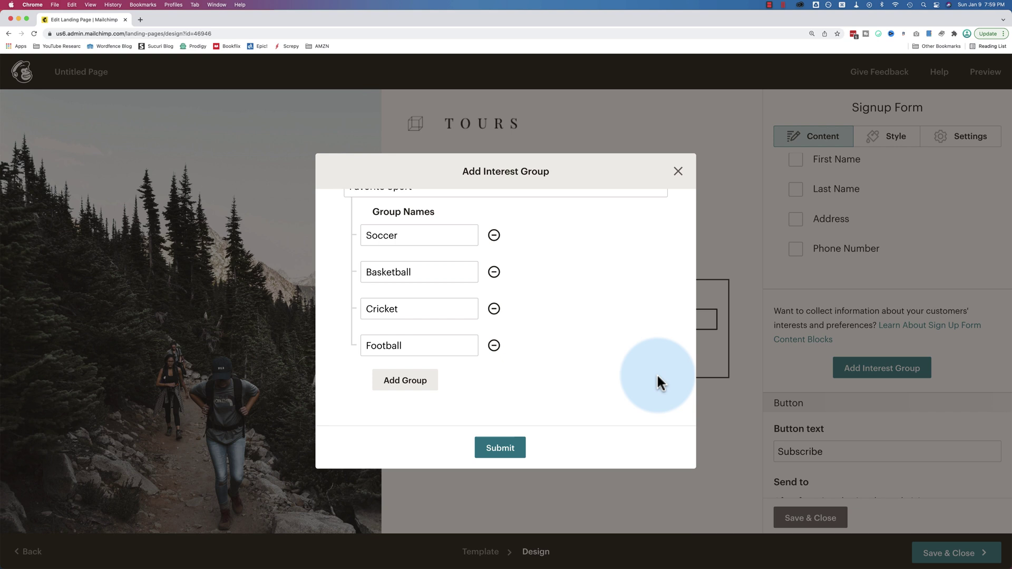
scroll(656, 373, "up", 4)
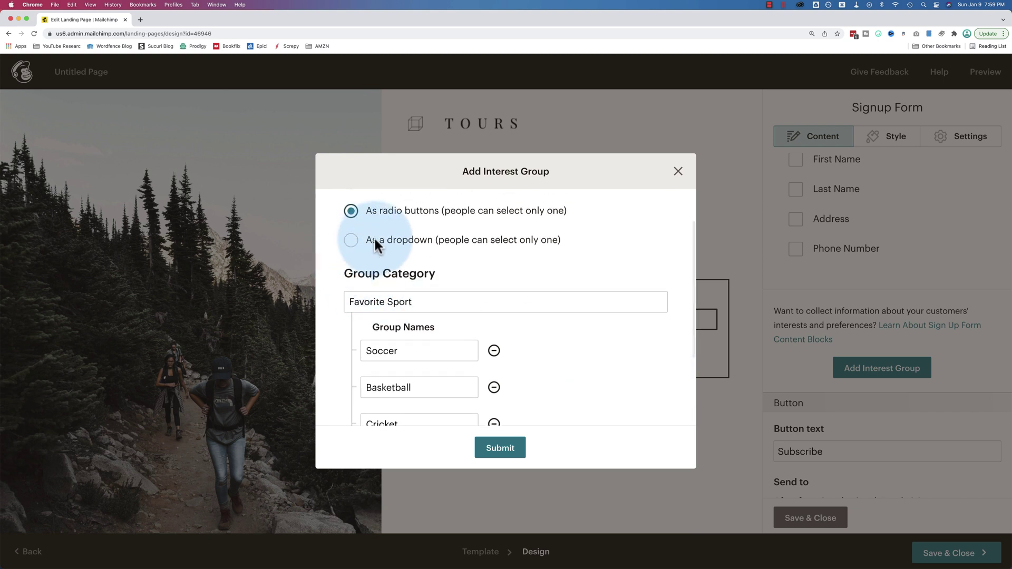
scroll(597, 359, "down", 2)
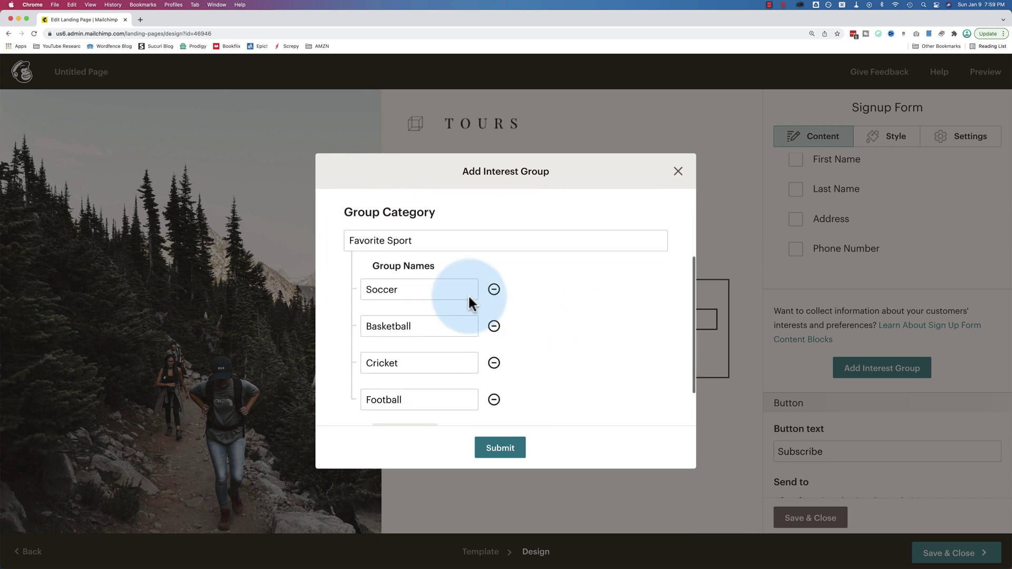
left_click(500, 448)
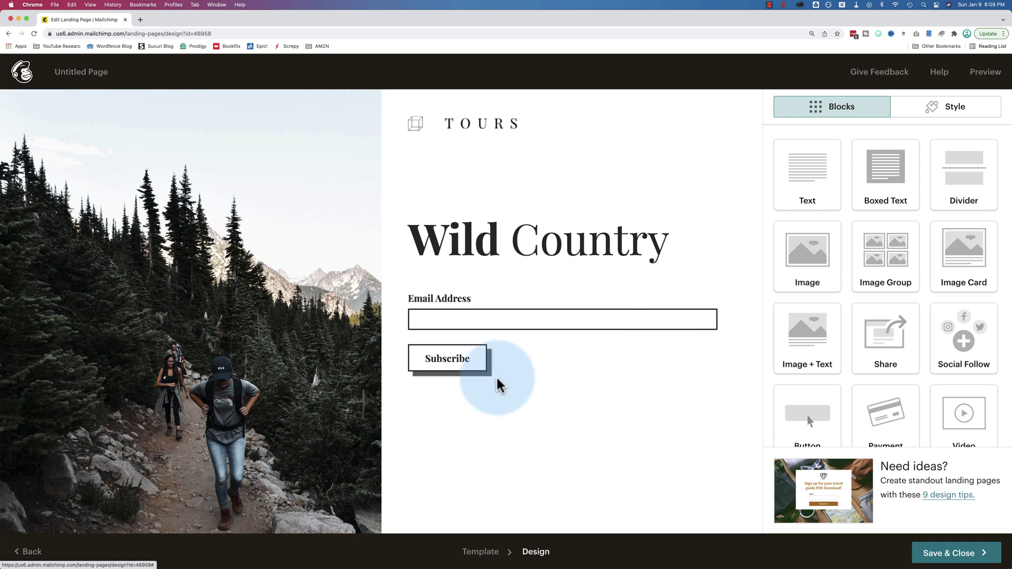
Step: Add the Favorite Sport and Industry Segment fields to the signup form
left_click(608, 248)
left_click(602, 337)
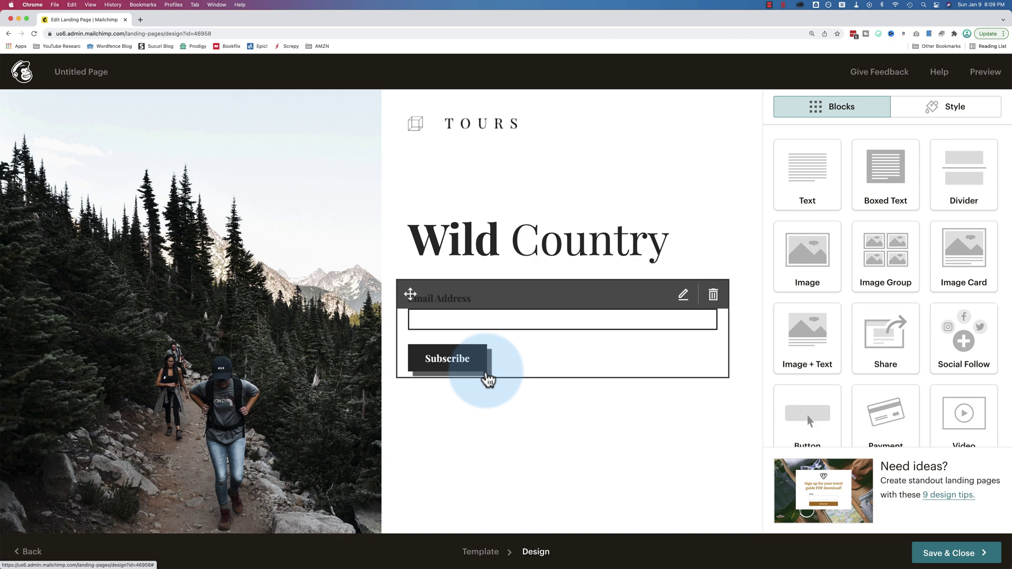
left_click(606, 361)
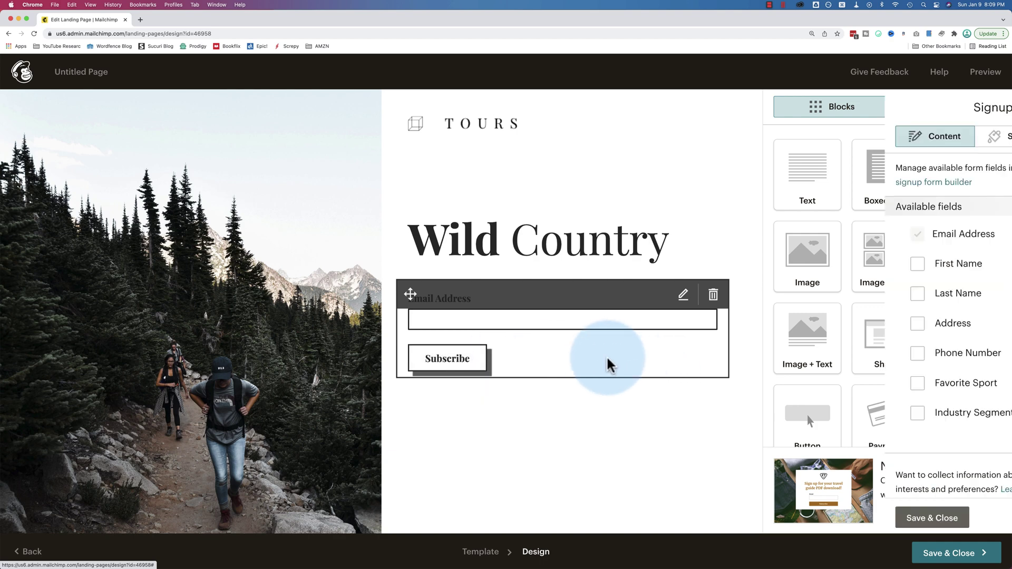
scroll(885, 353, "down", 1)
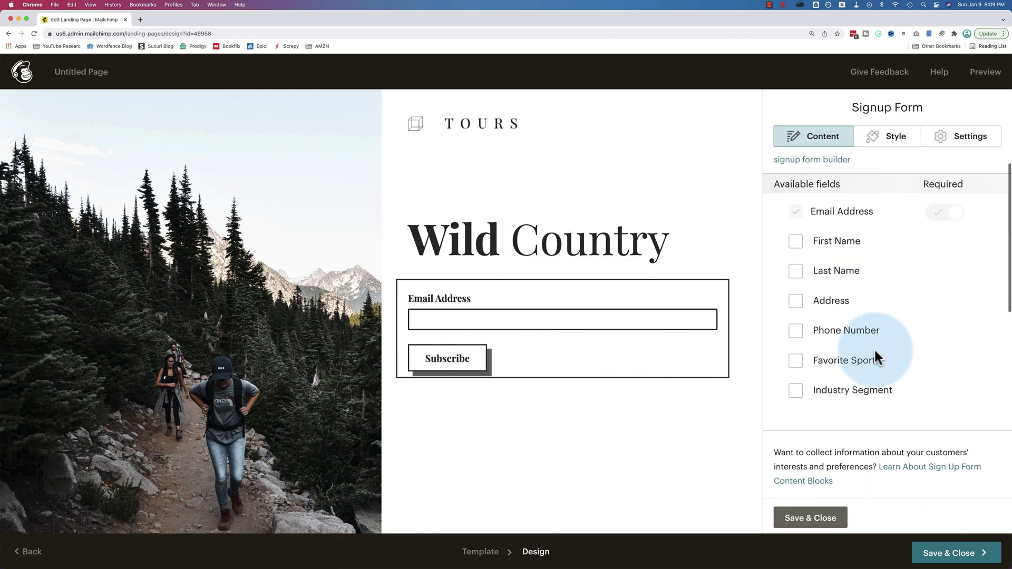
left_click(796, 363)
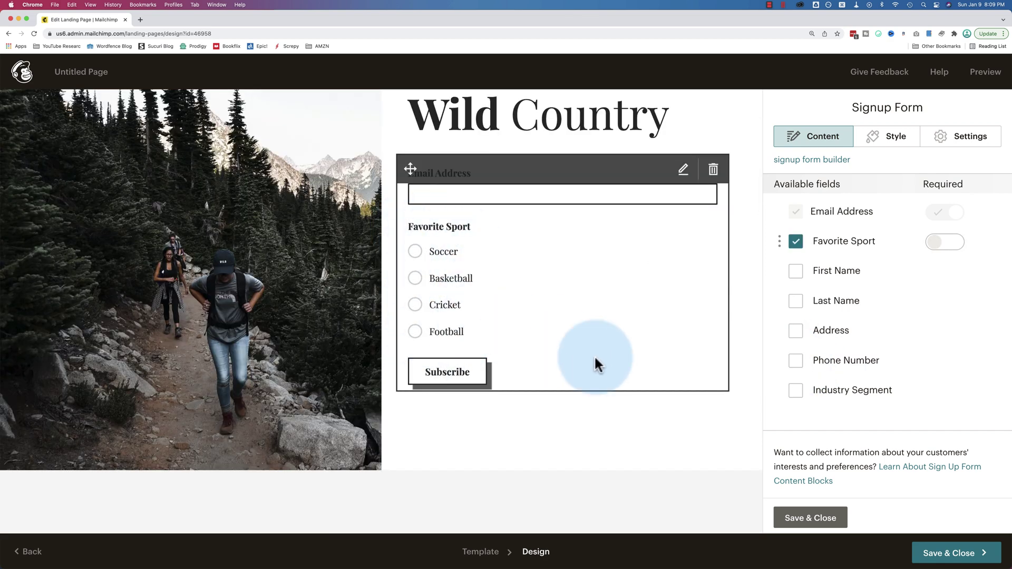
left_click(797, 393)
Step: Check the Industry Segment dropdown choices, then Save & Close the design
left_click(501, 380)
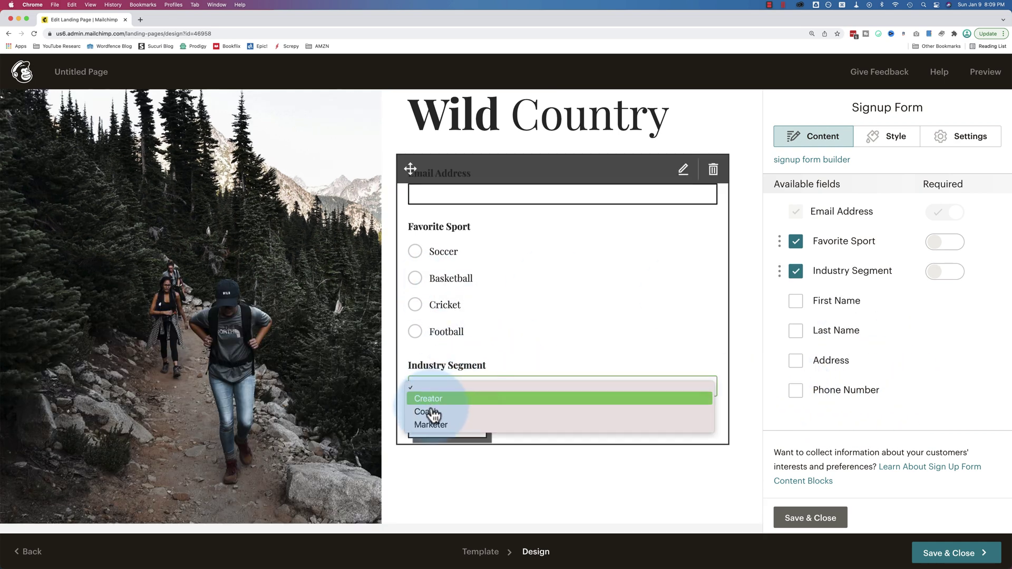
left_click(534, 364)
right_click(546, 342)
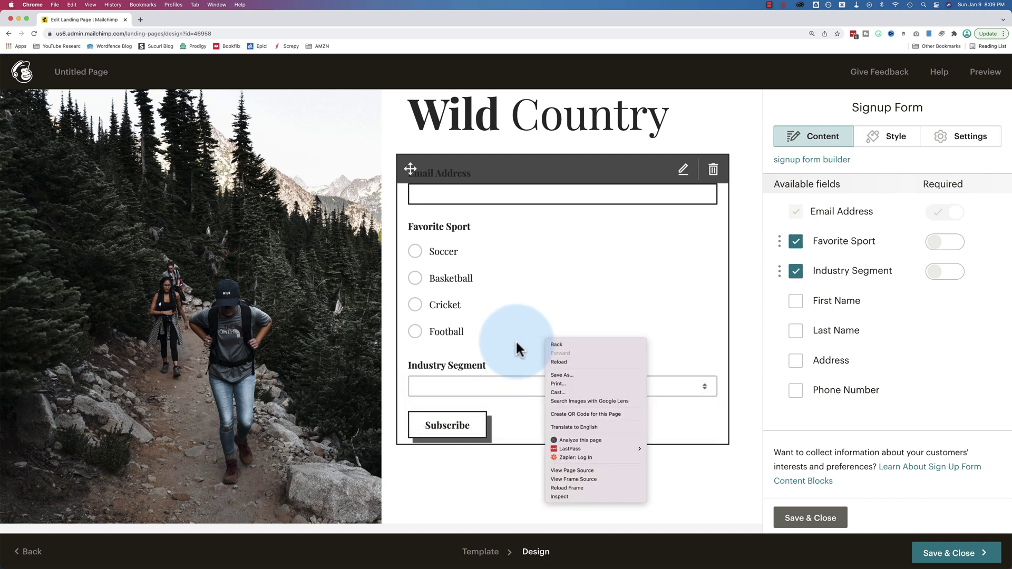
left_click(516, 351)
scroll(515, 357, "up", 2)
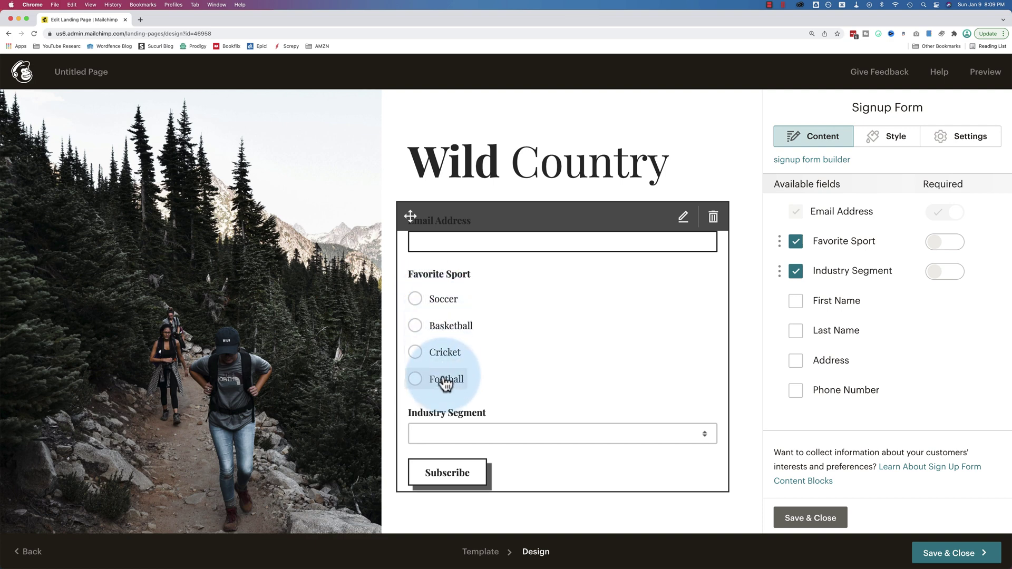
left_click(475, 440)
left_click(515, 409)
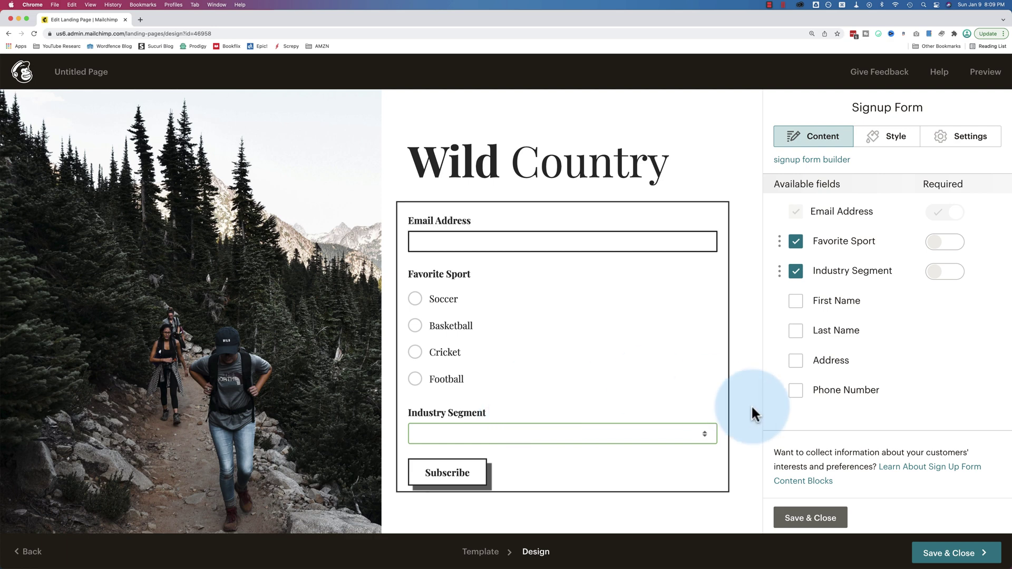
left_click(949, 554)
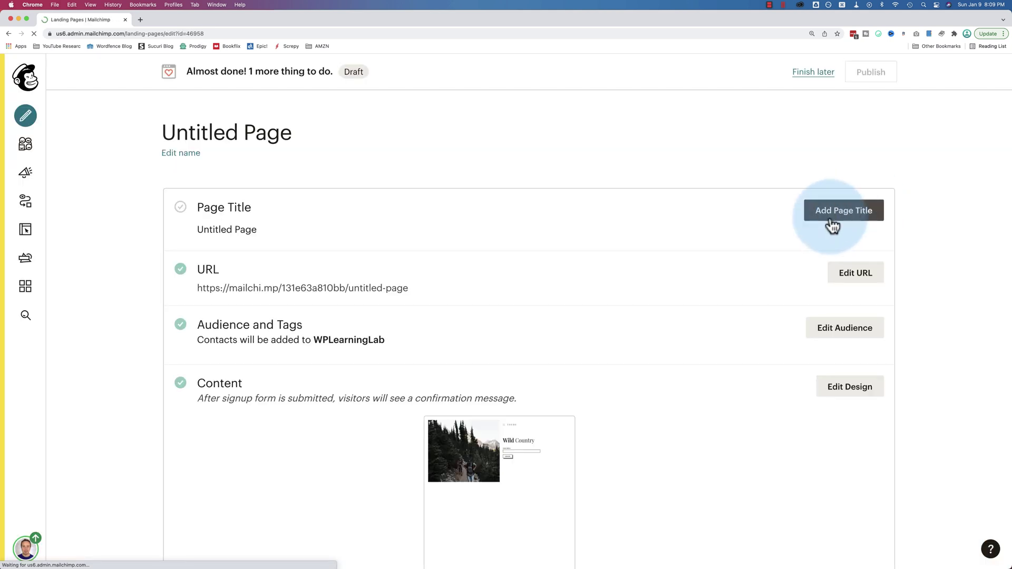
Step: Set both the page title and the page name to 'Wild Country Landing Page'
left_click(829, 211)
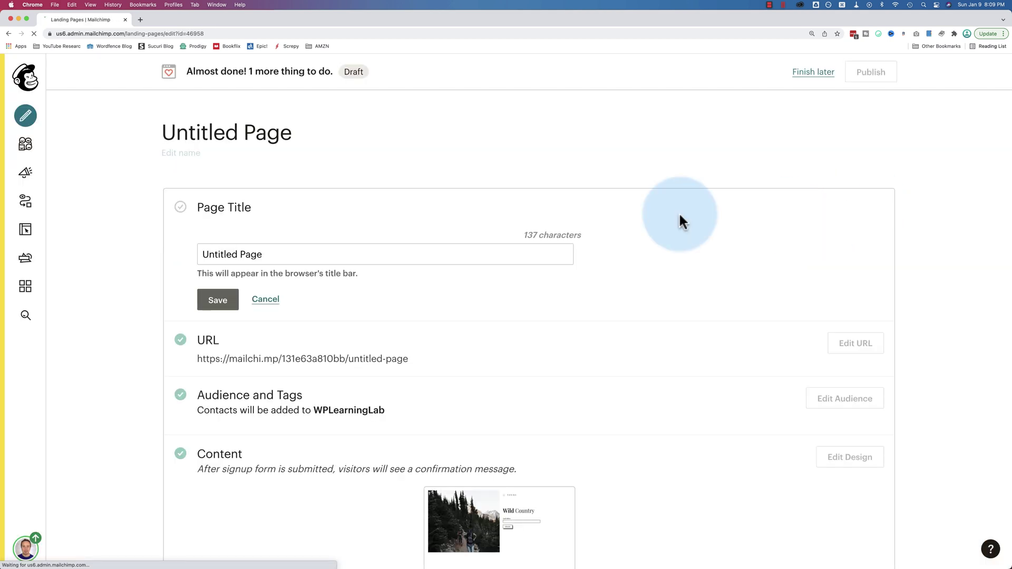
triple_click(321, 255)
type("Wild Country Landing")
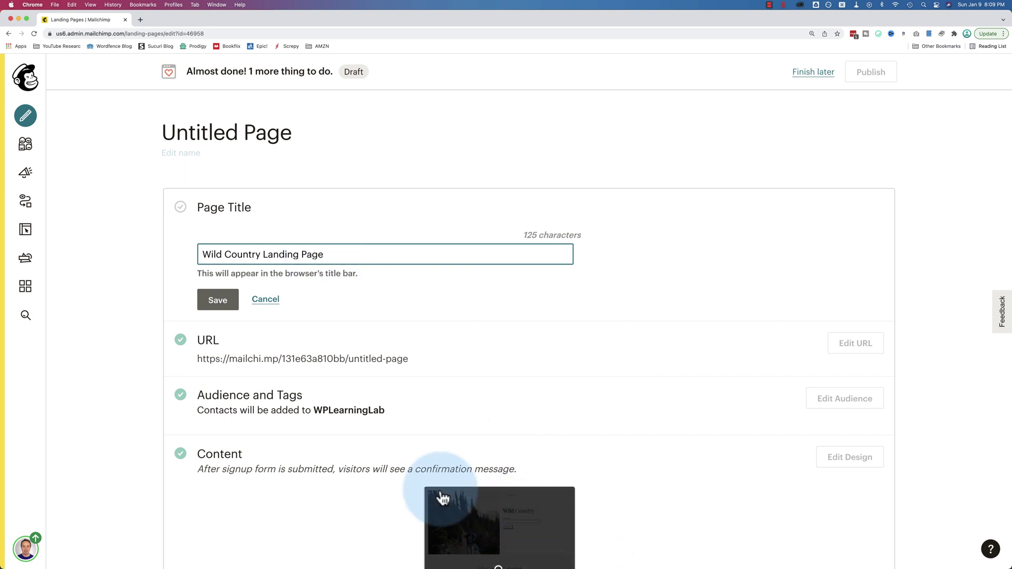
left_click(217, 311)
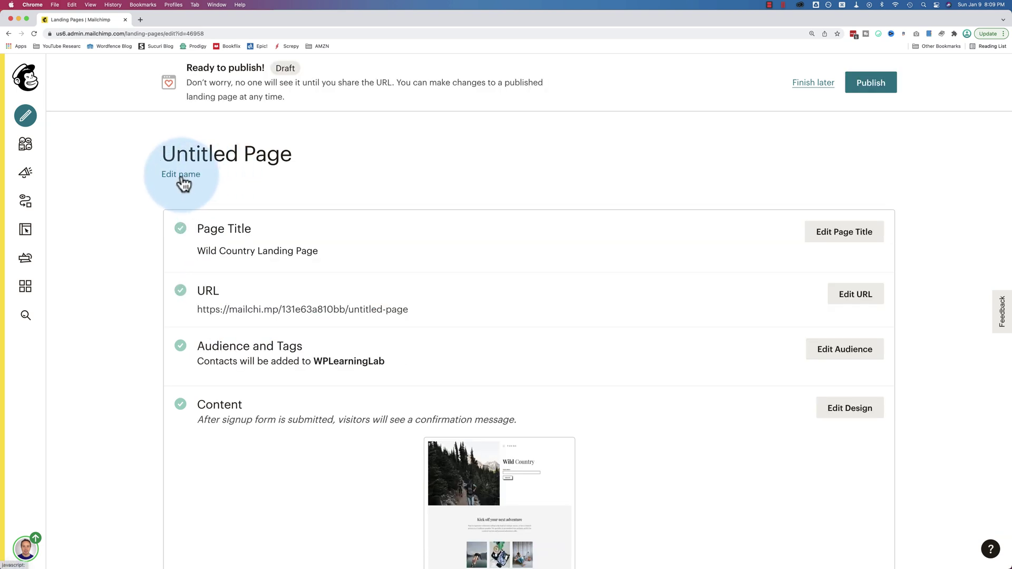
left_click(182, 175)
type("Wild Country Landing Page")
left_click(181, 188)
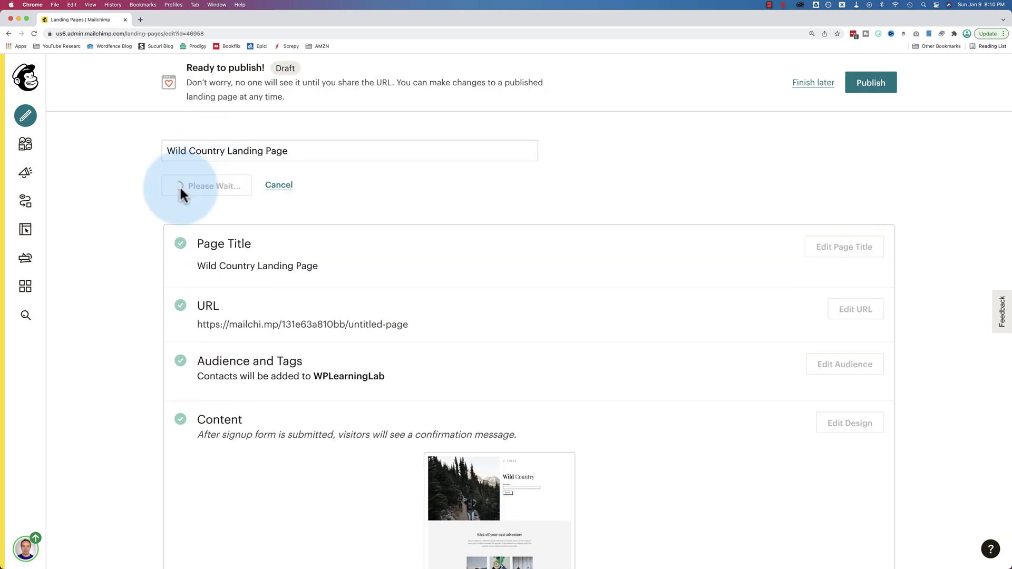
Step: Change the landing page URL slug to wild-country-landing-page and save it
left_click(856, 295)
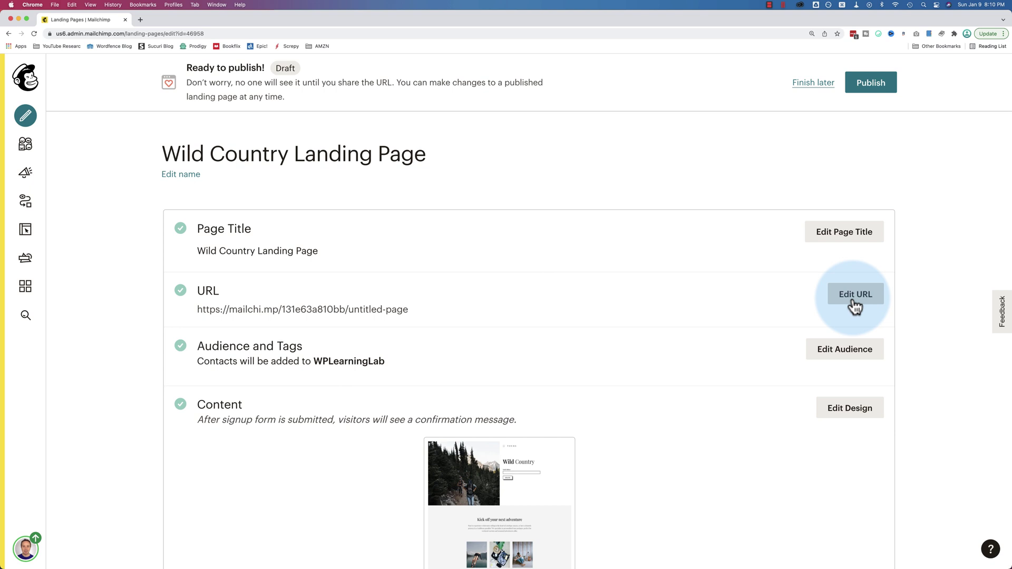
triple_click(467, 453)
type("wild-country-landing-page")
triple_click(467, 452)
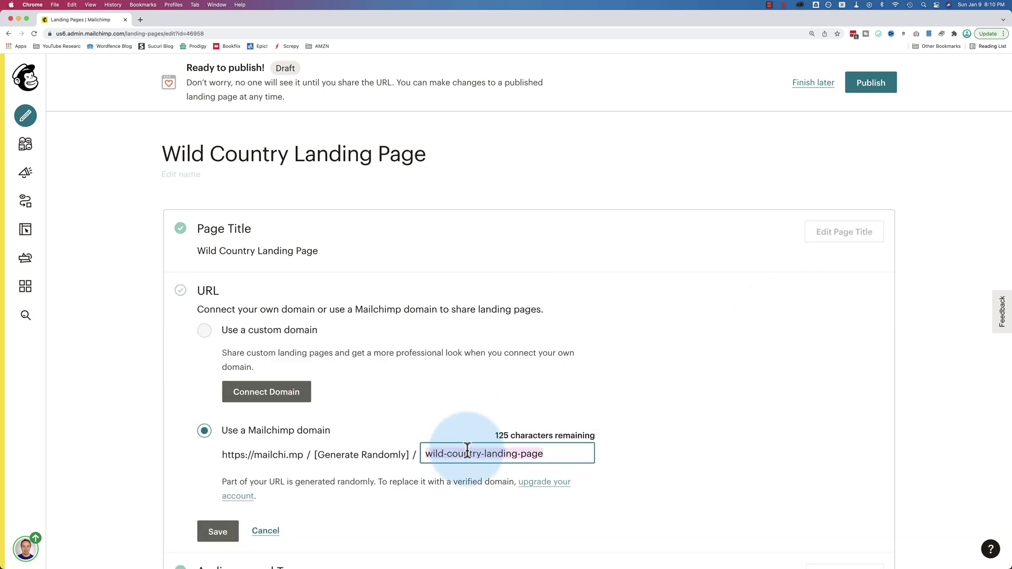
type("Wild Country Landing Page")
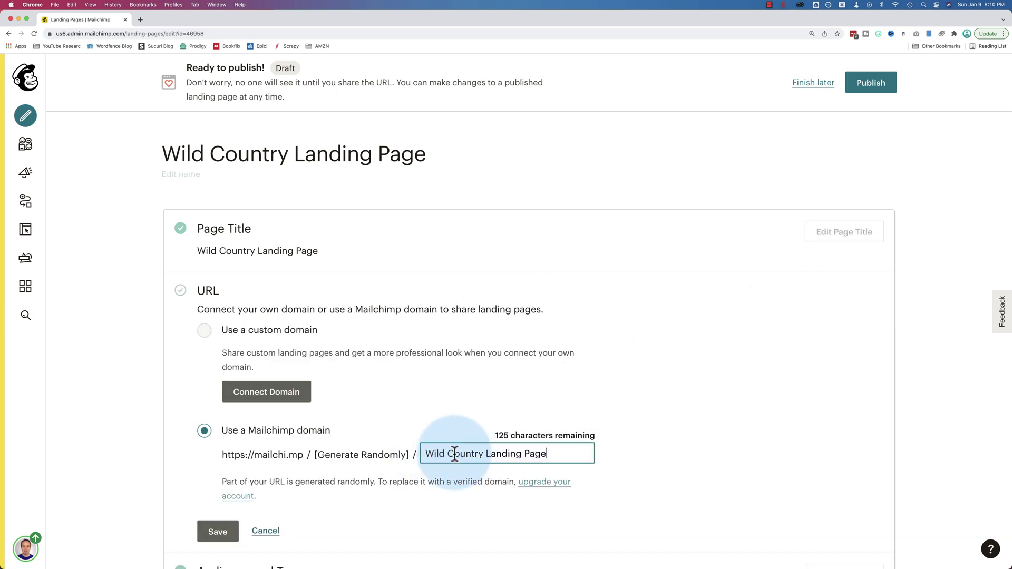
left_click(528, 454)
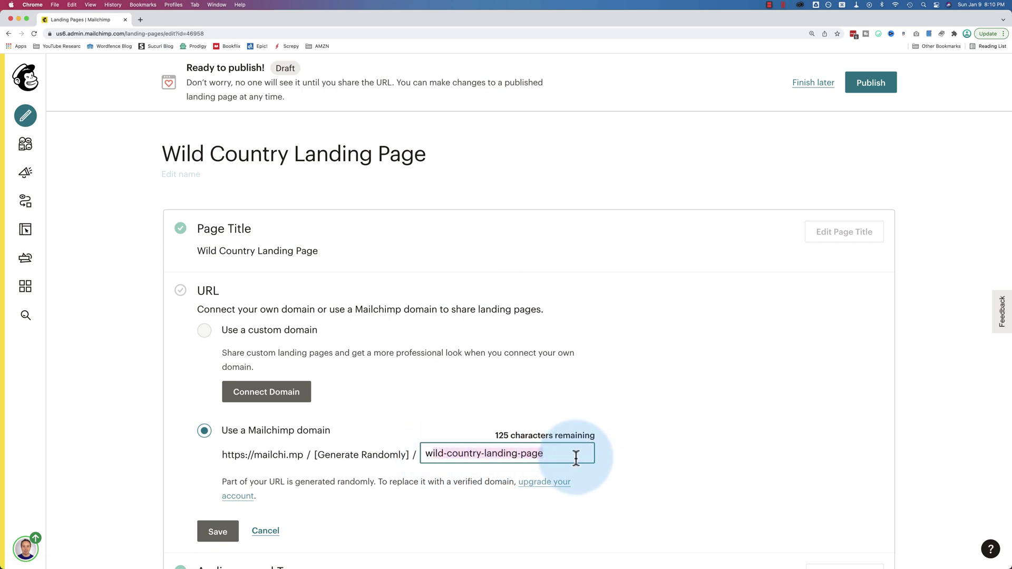
left_click(409, 469)
left_click(214, 533)
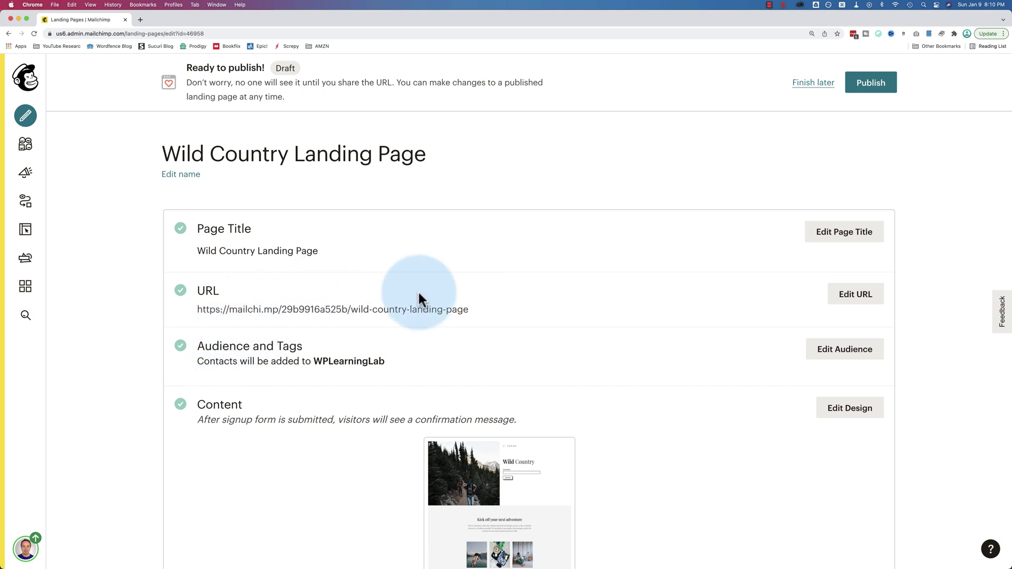
Step: Review the checklist showing title, URL, audience and content complete
scroll(417, 289, "down", 3)
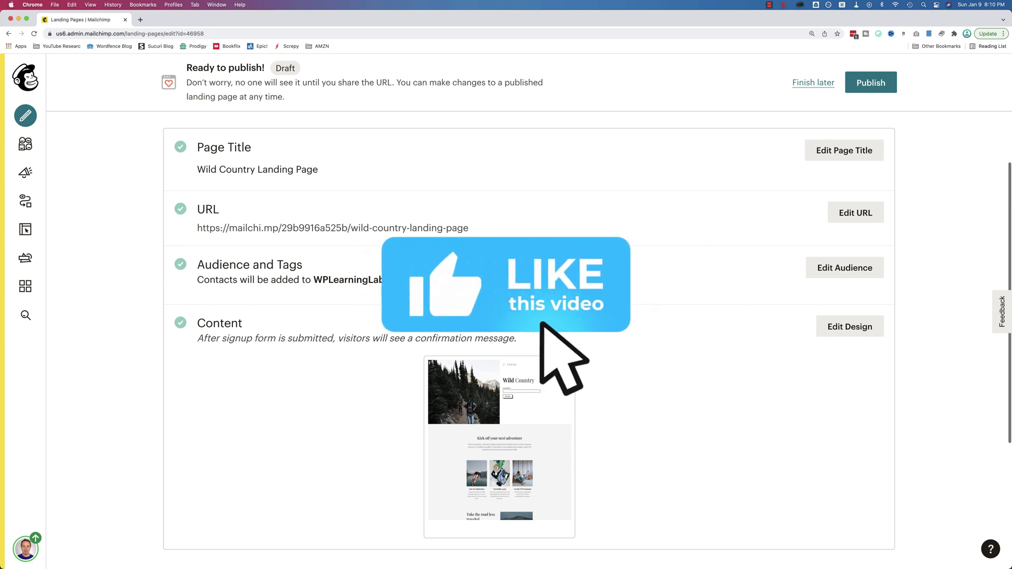
left_click(419, 293)
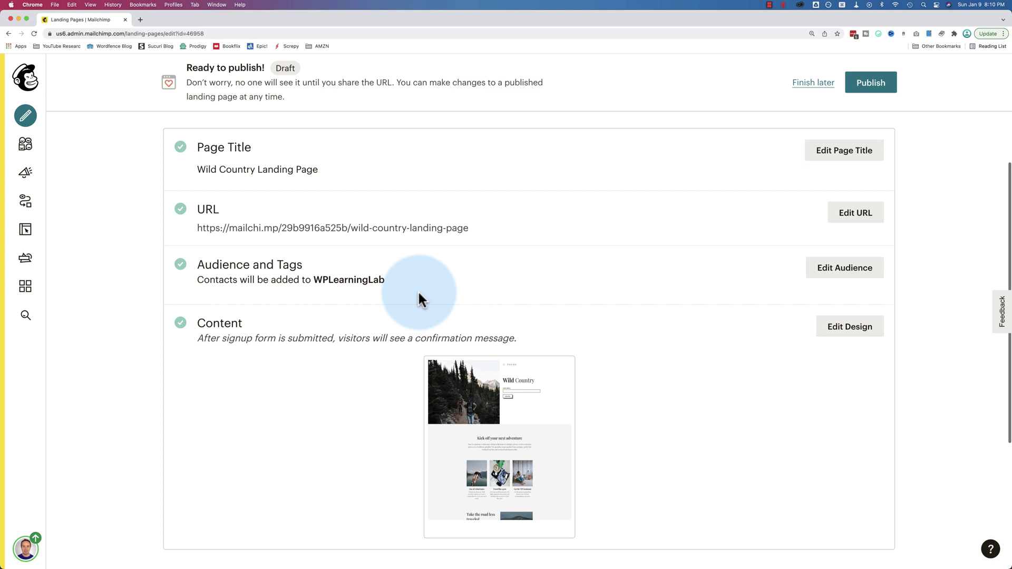
scroll(418, 293, "down", 3)
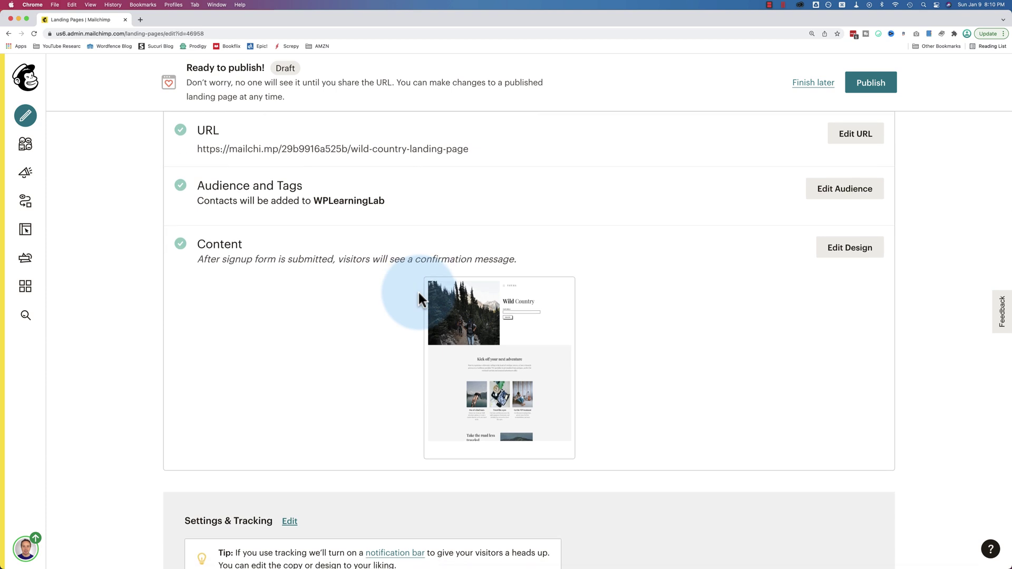
scroll(419, 295, "up", 3)
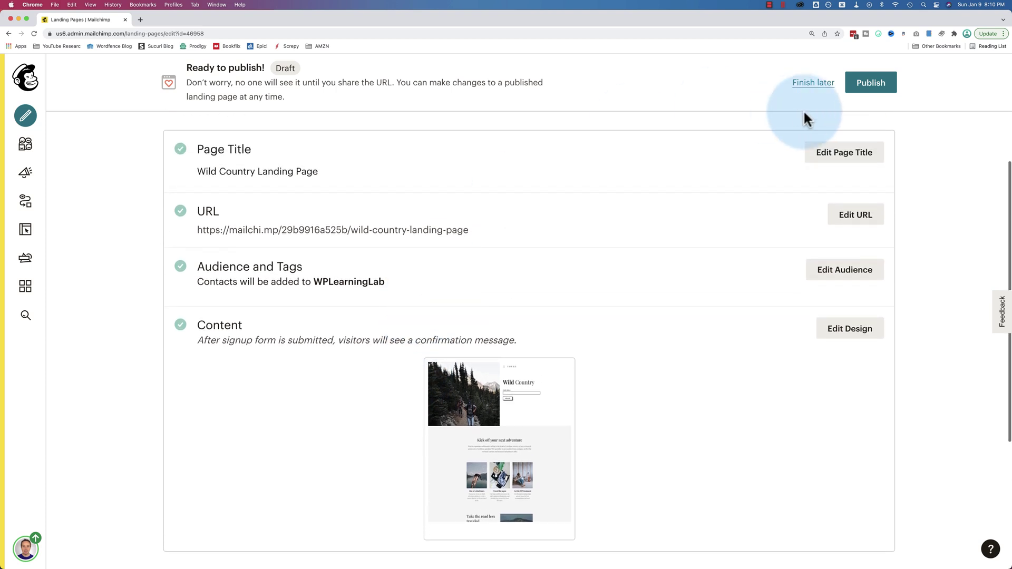
Step: Publish the landing page and view it live in a new tab
left_click(874, 85)
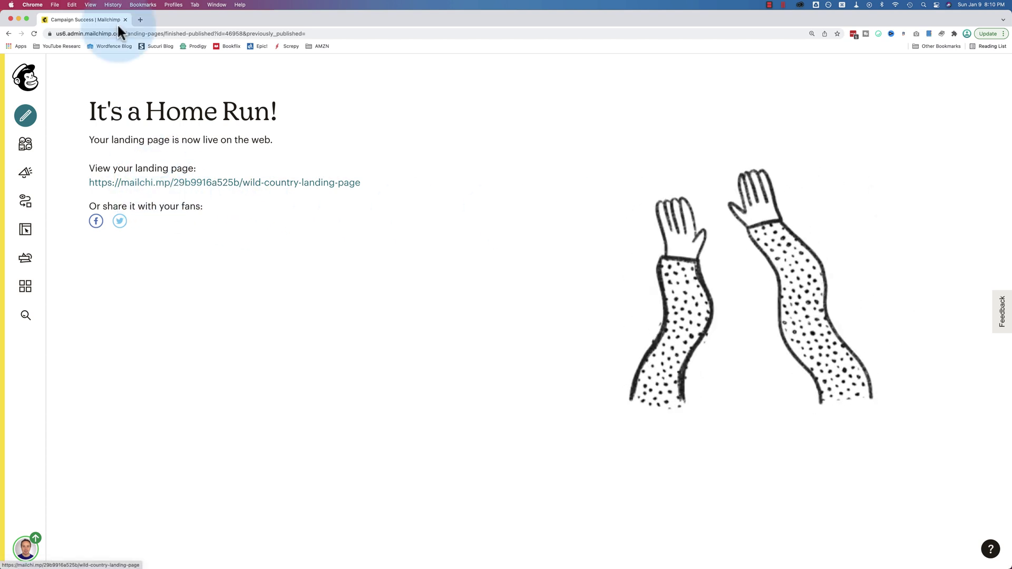
left_click(218, 183)
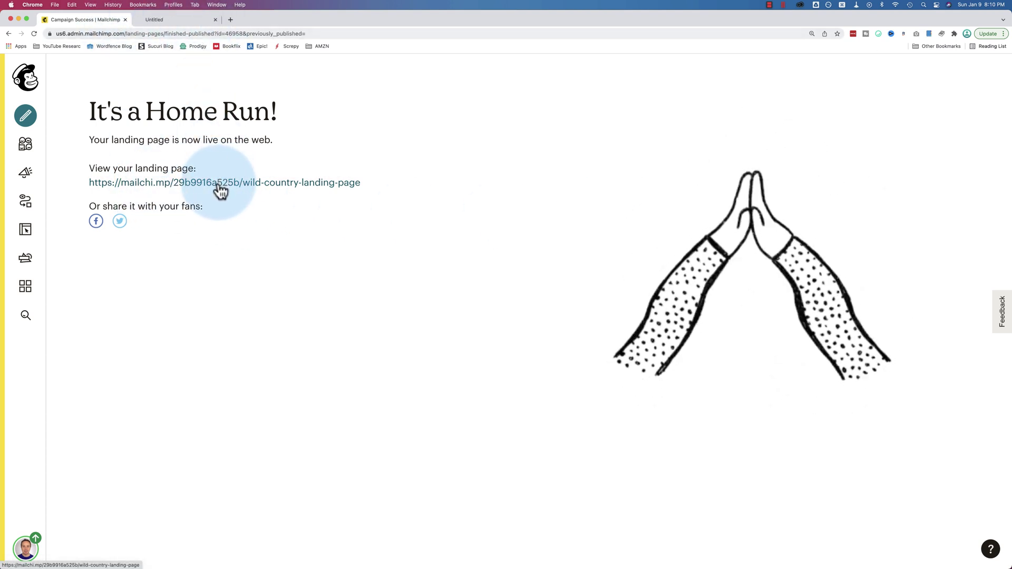
left_click(191, 22)
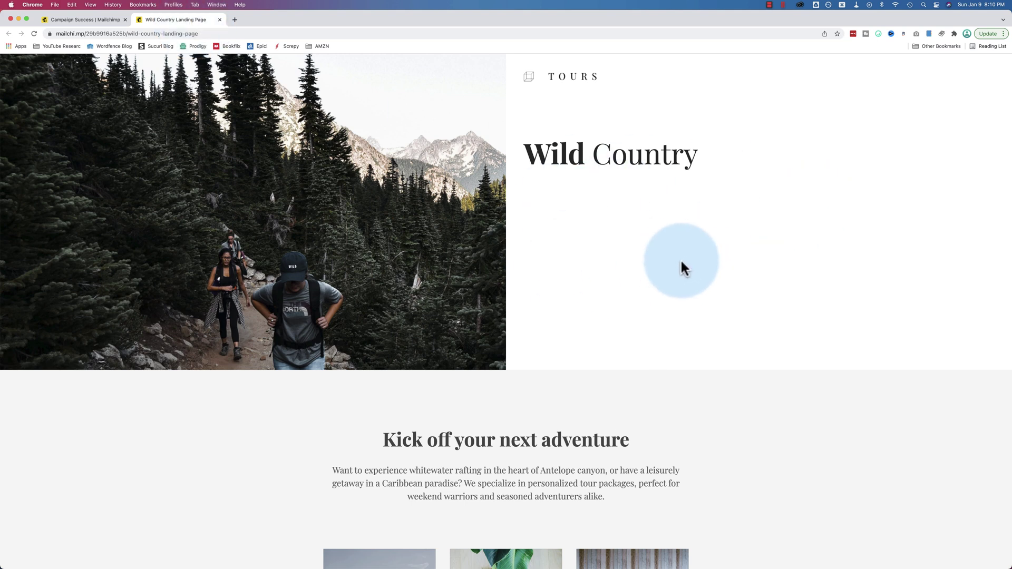
Step: Copy the live page's URL and open a new incognito window
left_click(185, 34)
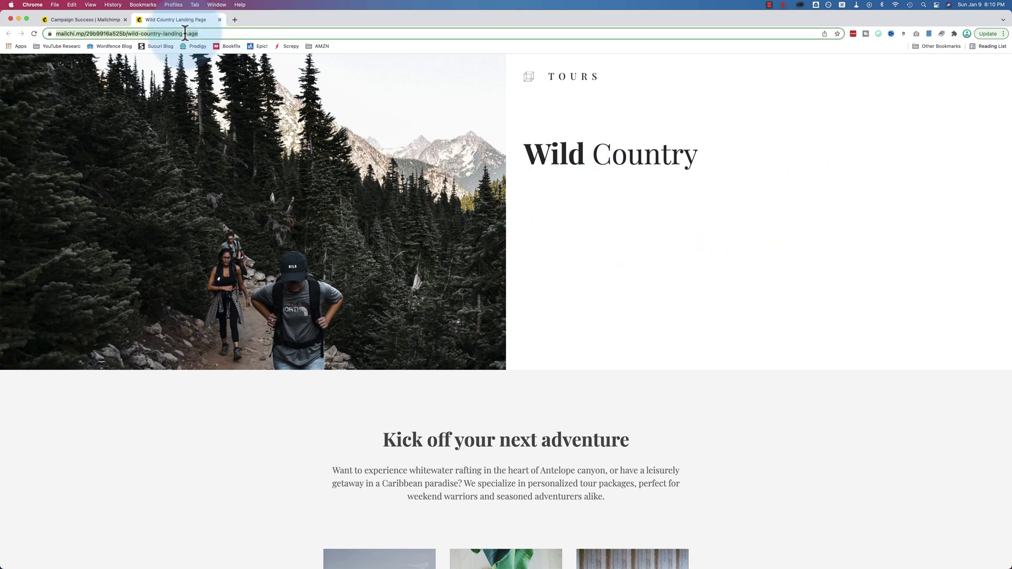
key("ctrl+c")
key("ctrl+shift+n")
Step: Load the landing page in the incognito window and fill in a saved test email address
key("ctrl+v")
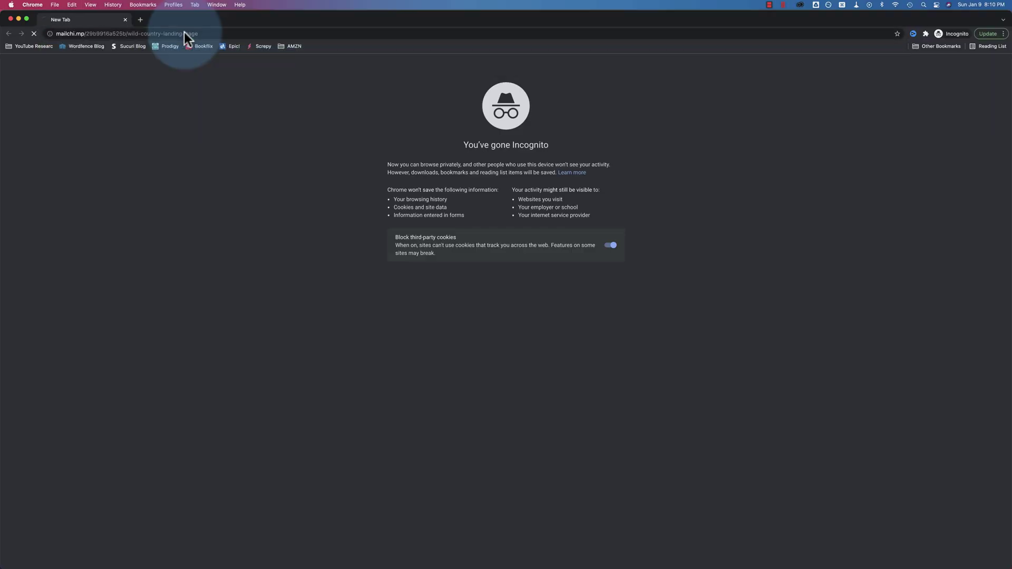
key("Return")
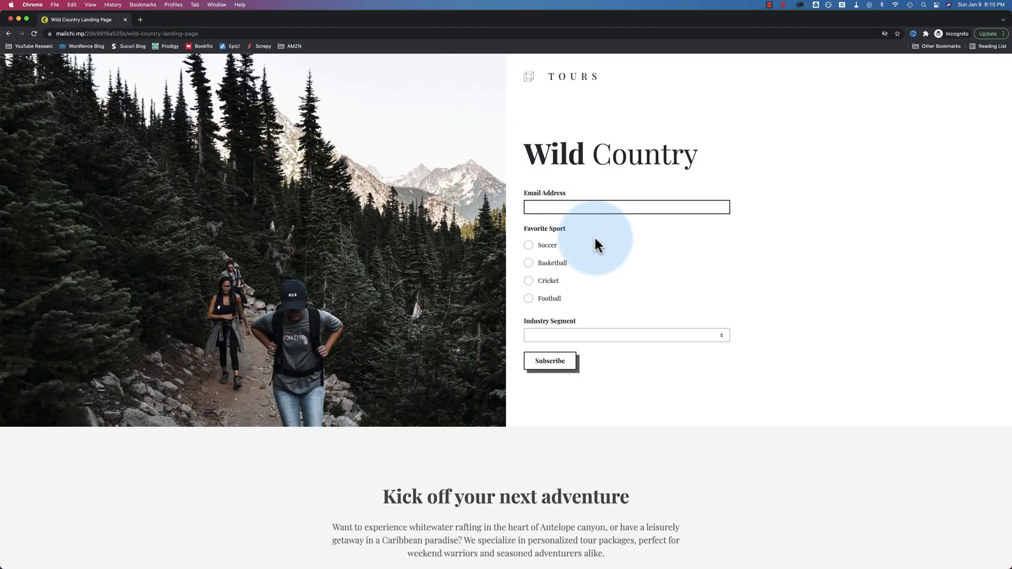
left_click(560, 211)
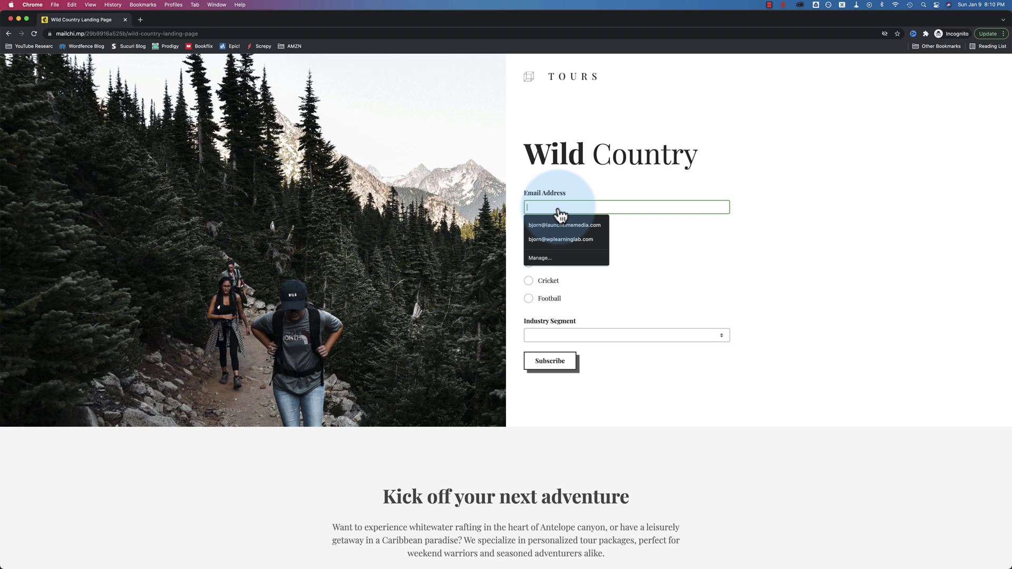
left_click(560, 225)
left_click(564, 208)
left_click(703, 224)
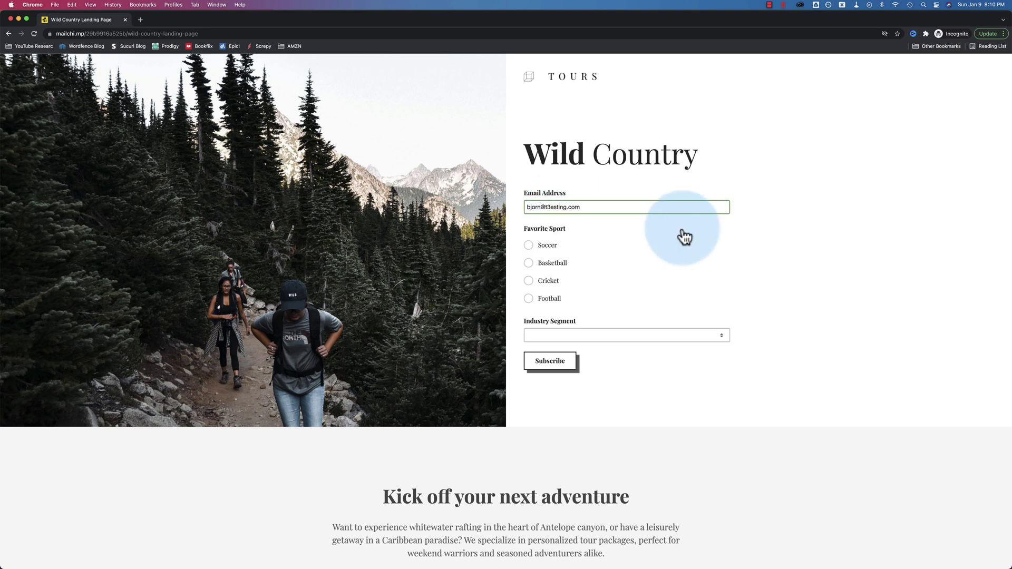
key("super+equal")
key("super+equal")
key("super+equal")
Step: Choose Soccer and Creator, then subscribe and confirm the success message
scroll(548, 256, "down", 2)
left_click(542, 242)
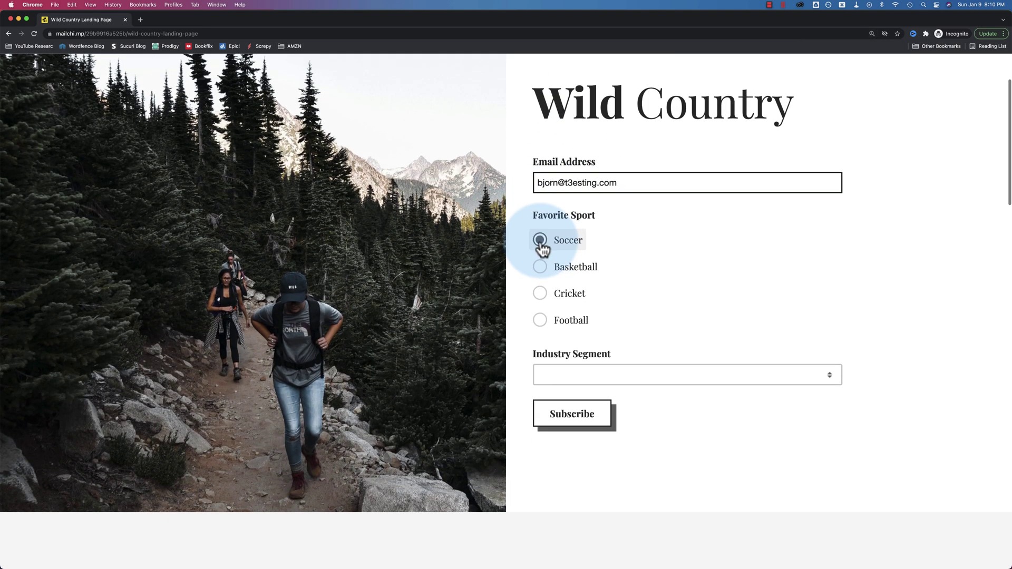
left_click(614, 378)
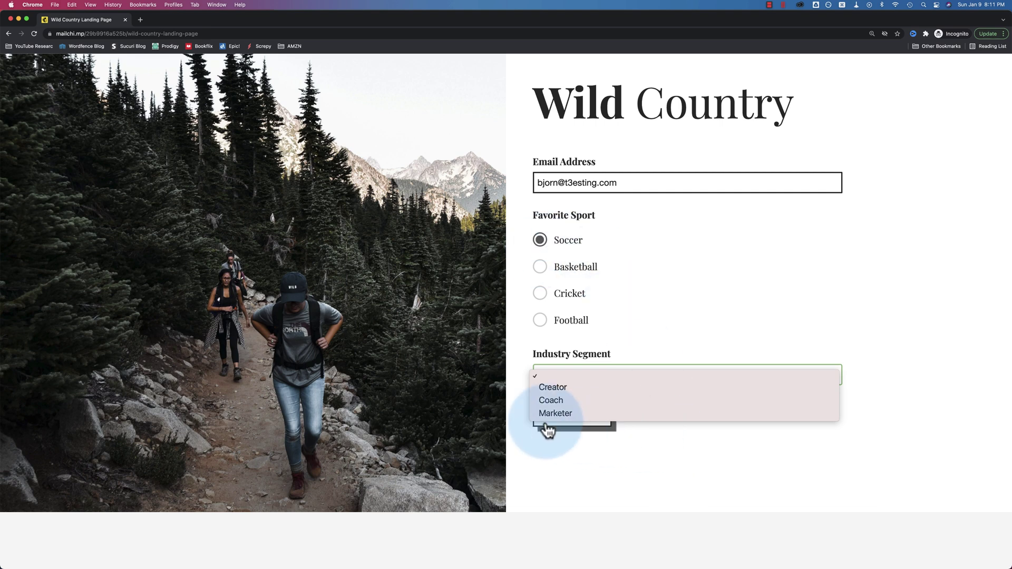
left_click(568, 390)
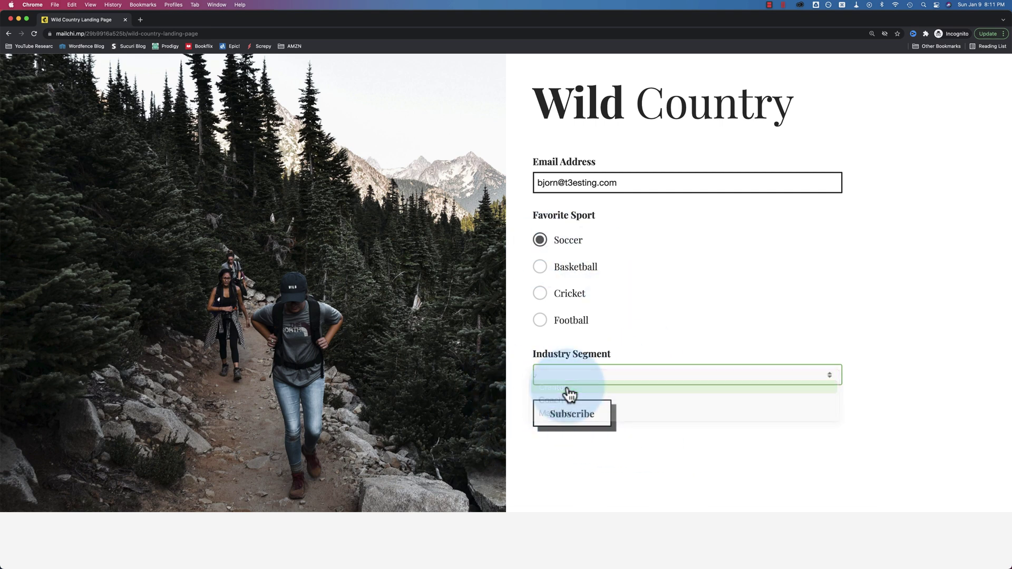
left_click(572, 414)
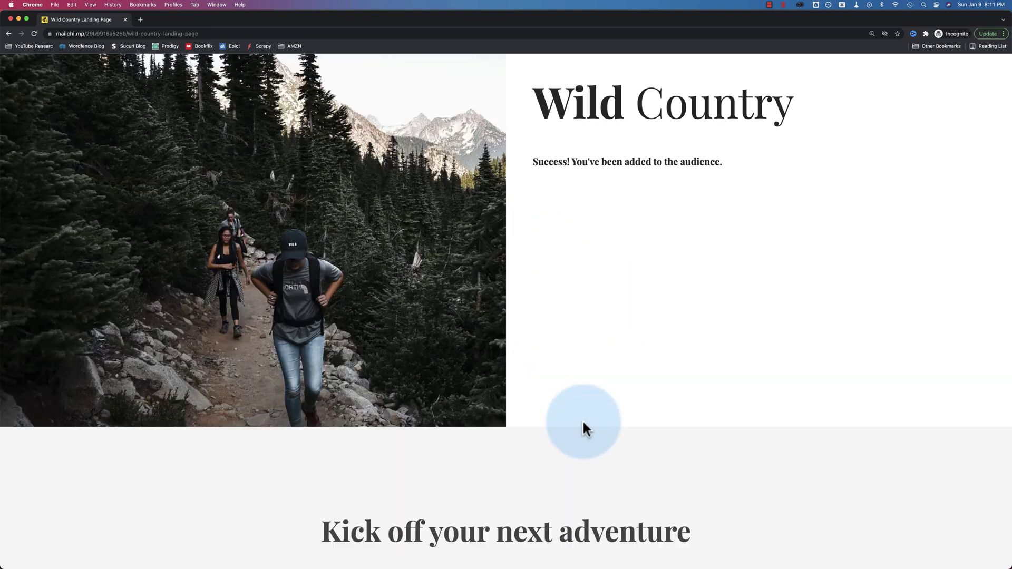
left_click_drag(546, 163, 761, 180)
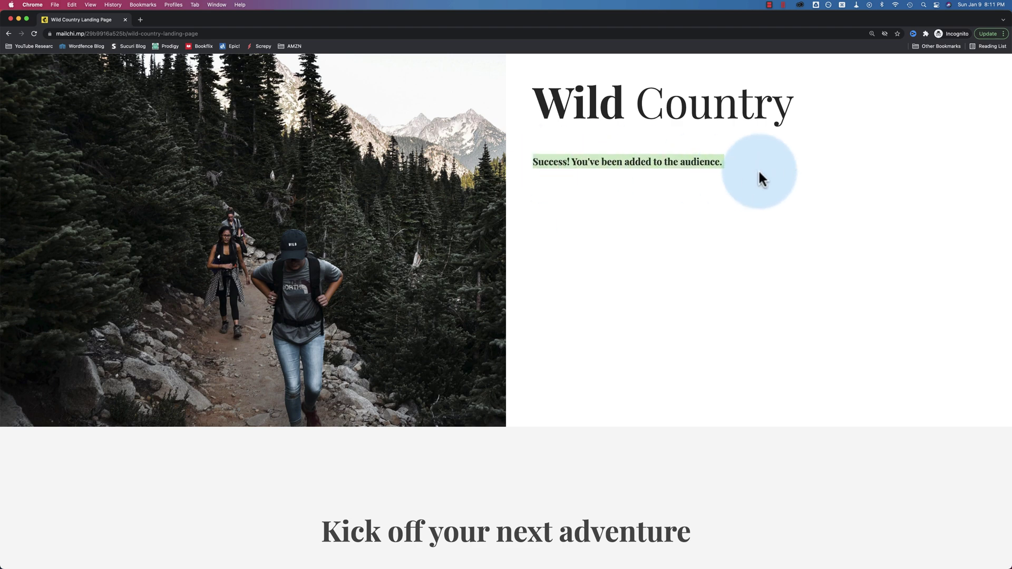
Step: Close the incognito window and open All contacts under Audience to find the Soccer/Creator subscriber
key("super+w")
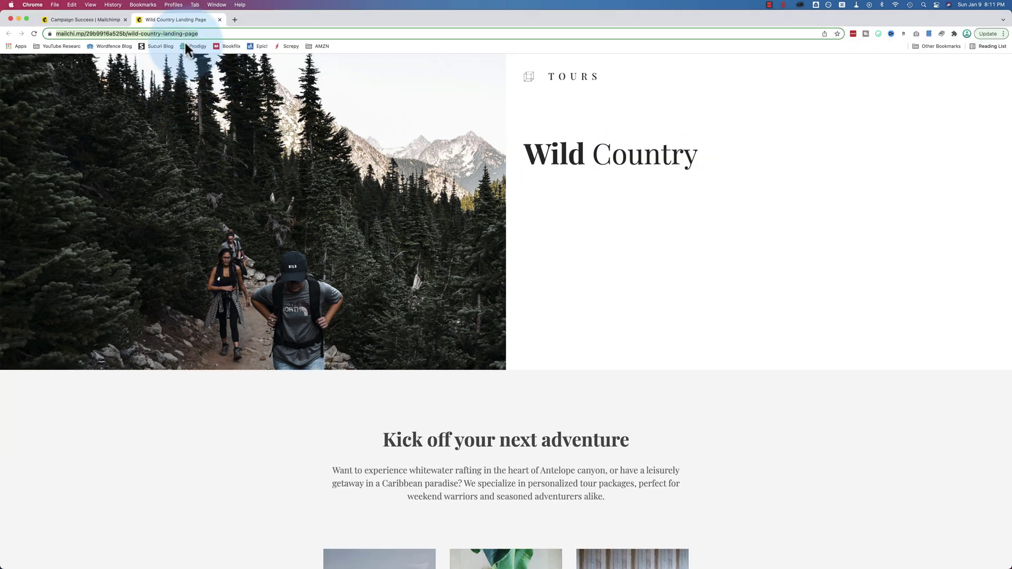
left_click(94, 17)
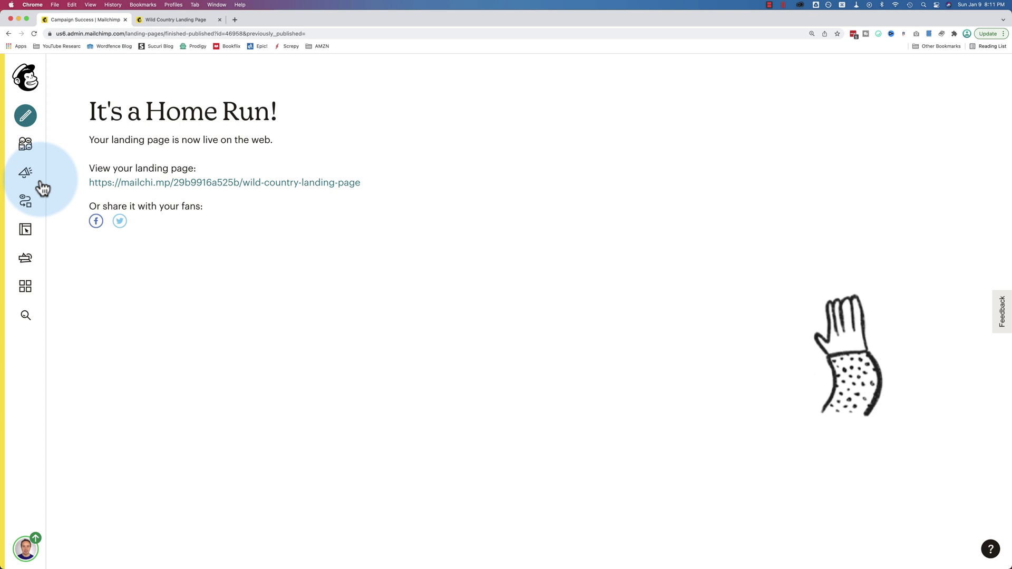
left_click(27, 147)
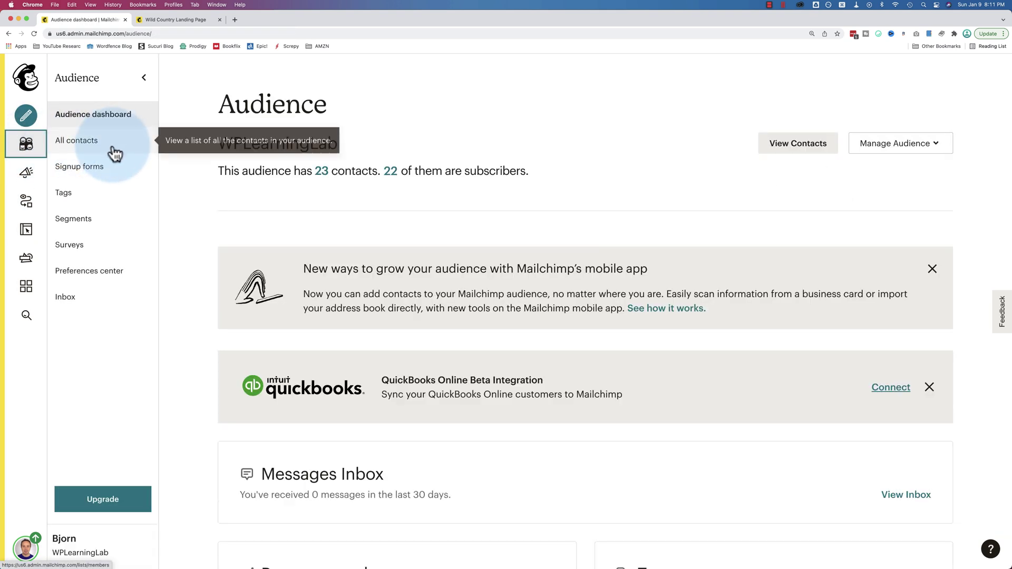
left_click(82, 152)
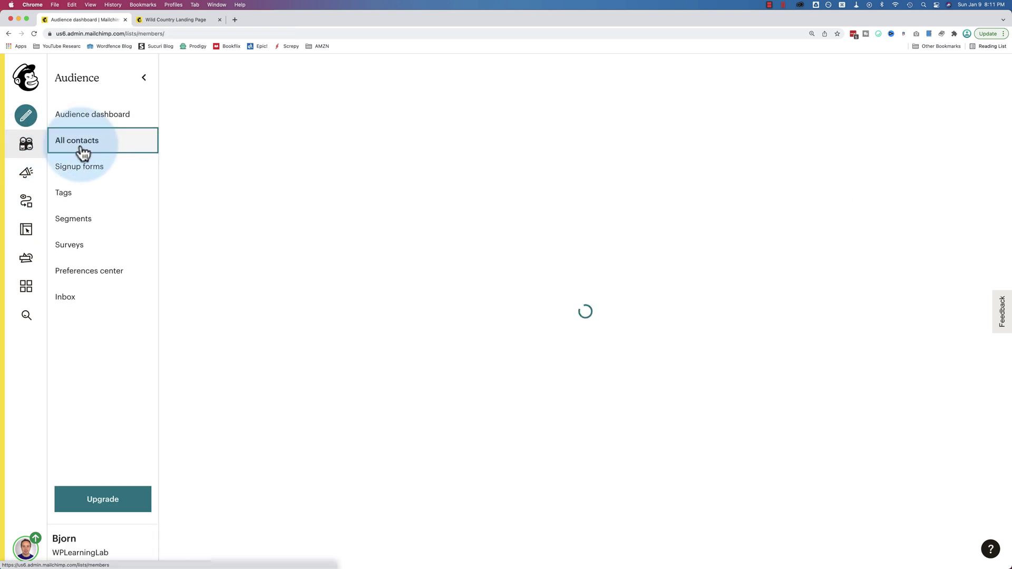
scroll(198, 374, "down", 2)
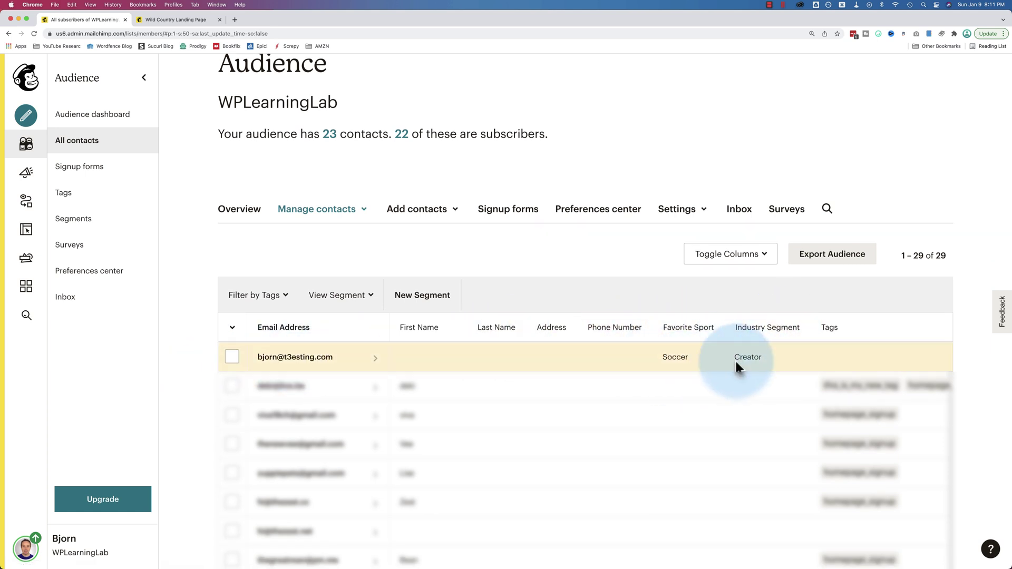
Step: On the test contact's profile, edit Groups to Favorite Sport Soccer and Industry Segment Creator, and save
left_click(306, 357)
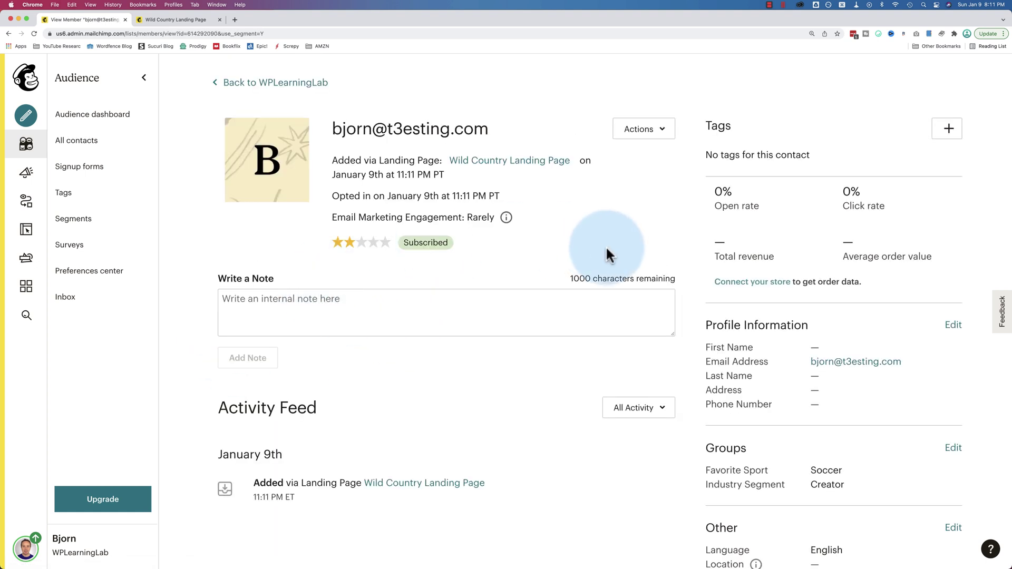
scroll(607, 252, "down", 2)
scroll(606, 245, "down", 2)
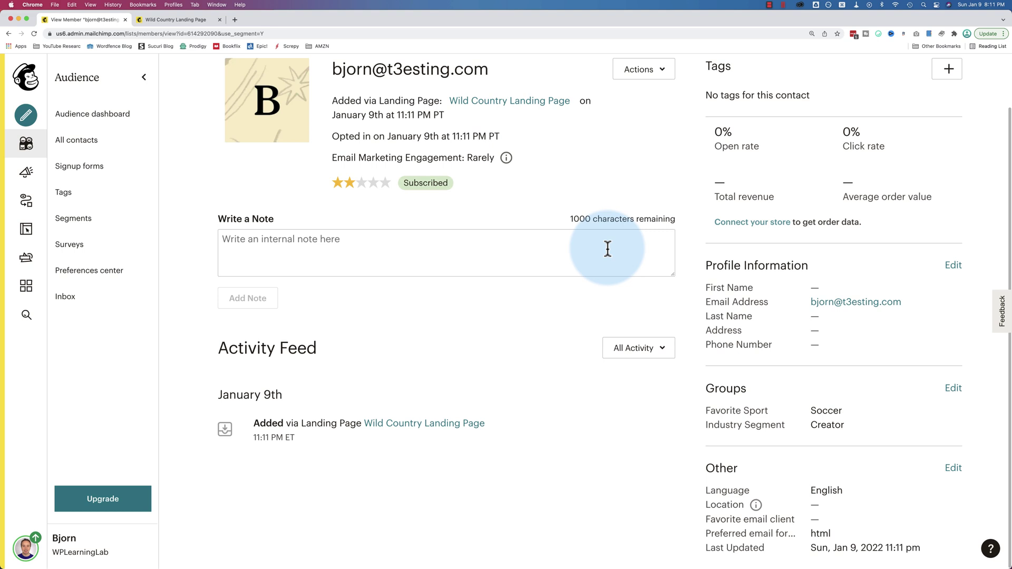
left_click_drag(704, 388, 806, 425)
left_click(731, 406)
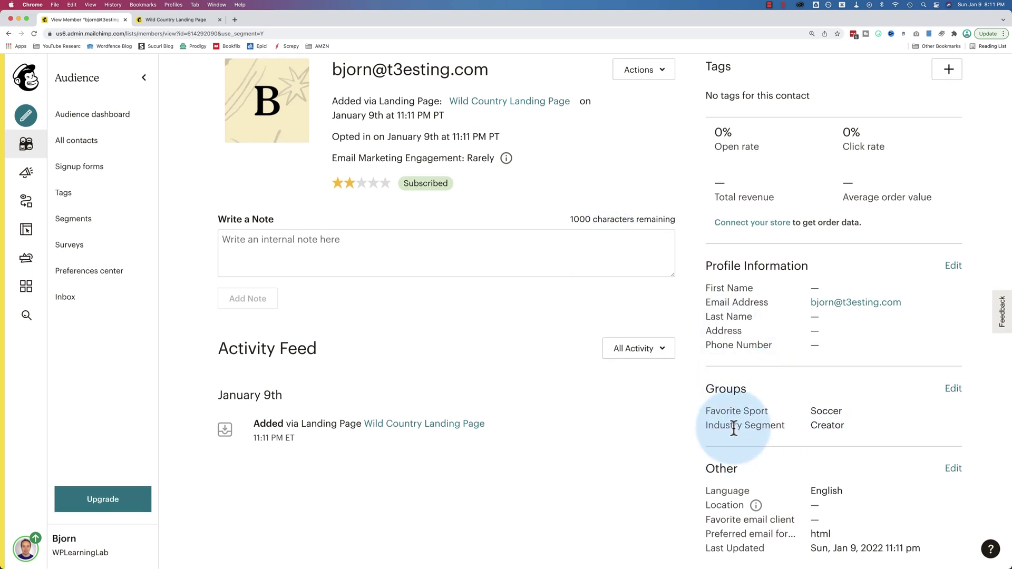
left_click(954, 391)
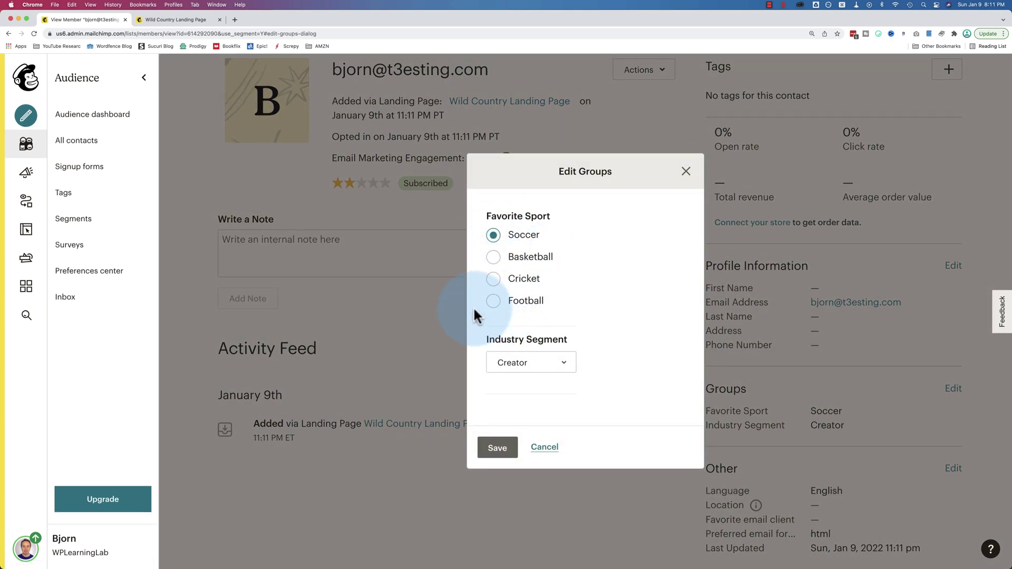
left_click(540, 362)
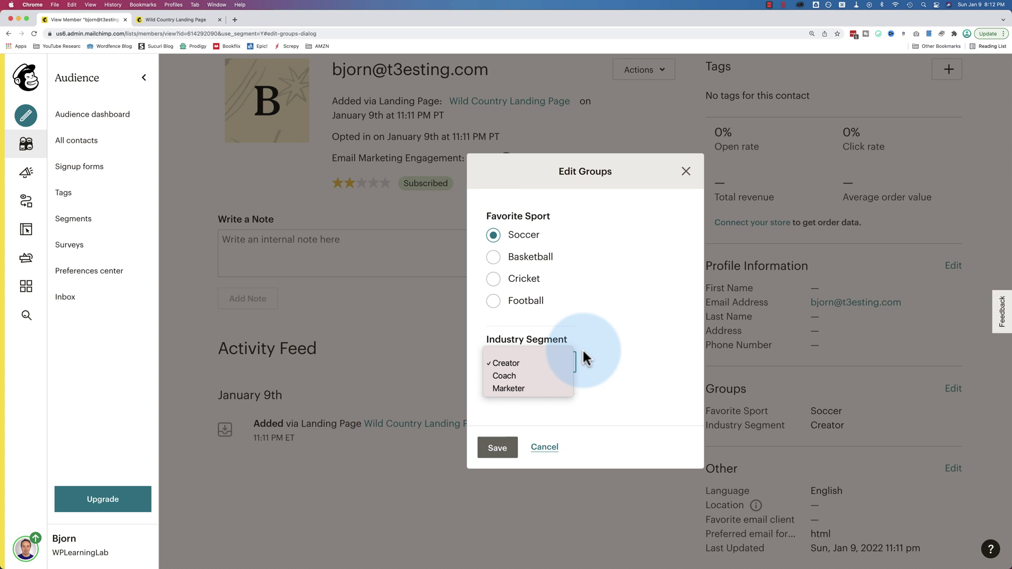
left_click(605, 333)
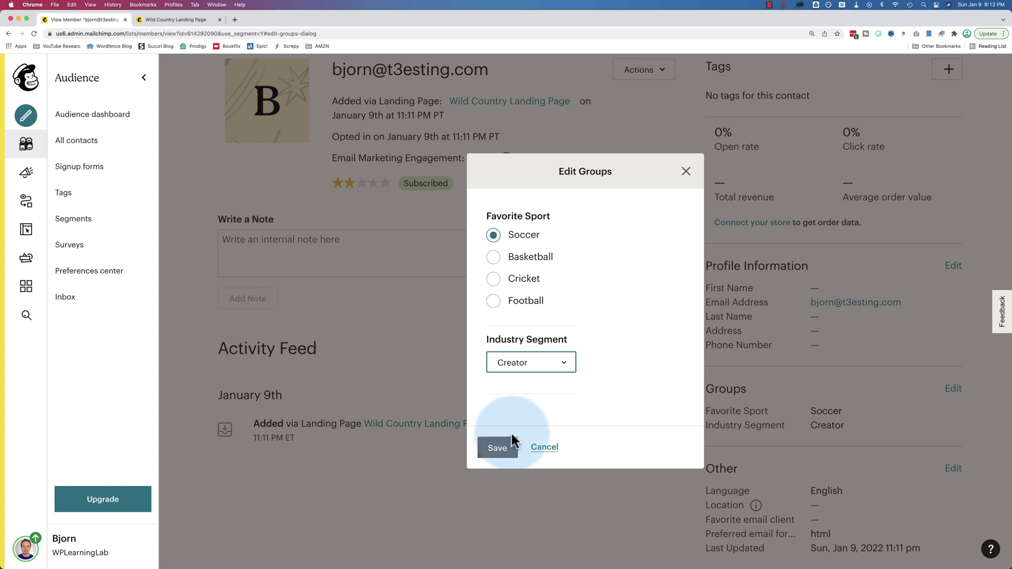
left_click(491, 445)
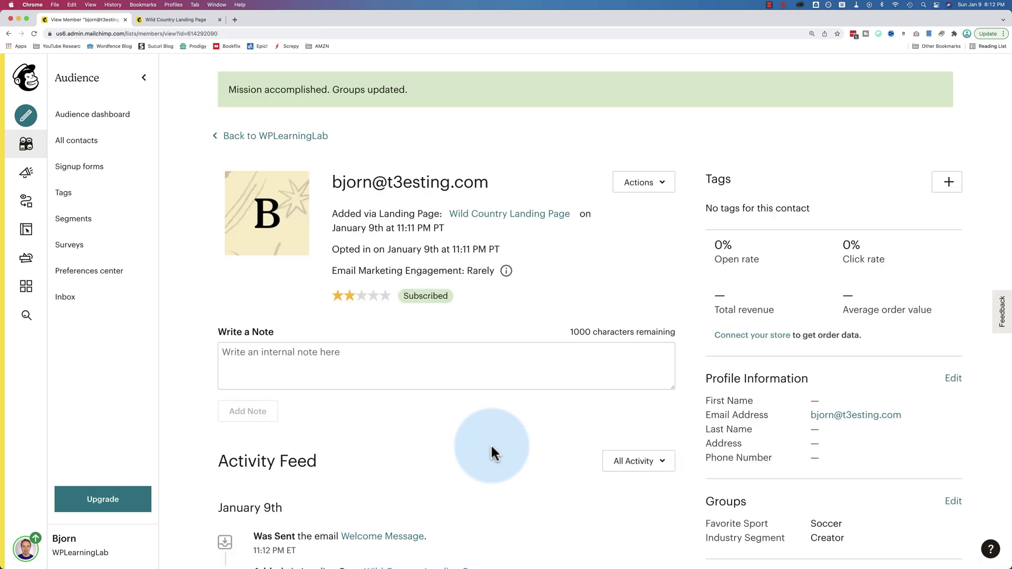
Step: From the Create page, begin an untitled Regular email campaign draft with Design Email
scroll(751, 410, "down", 3)
scroll(751, 410, "down", 2)
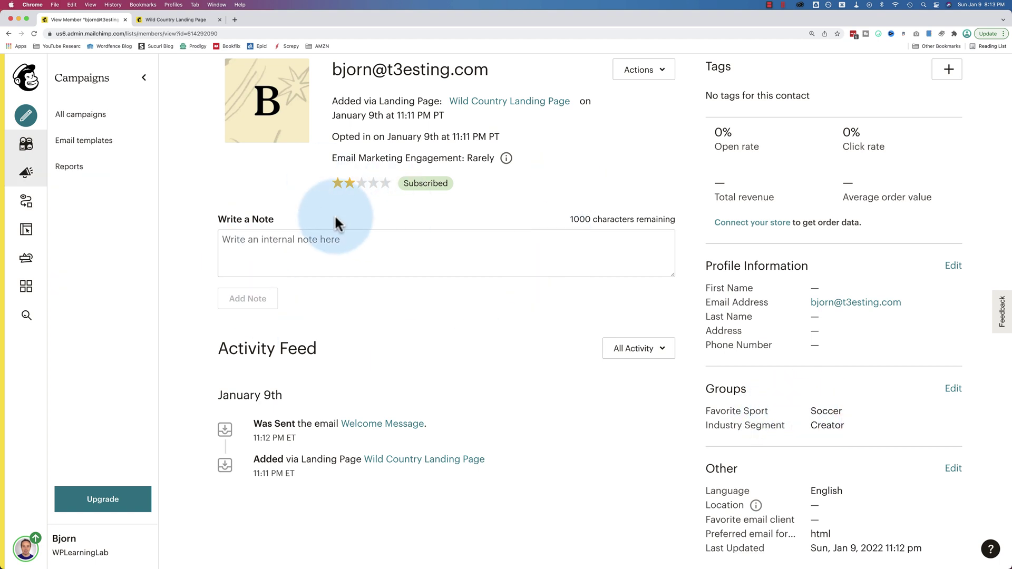
left_click(29, 179)
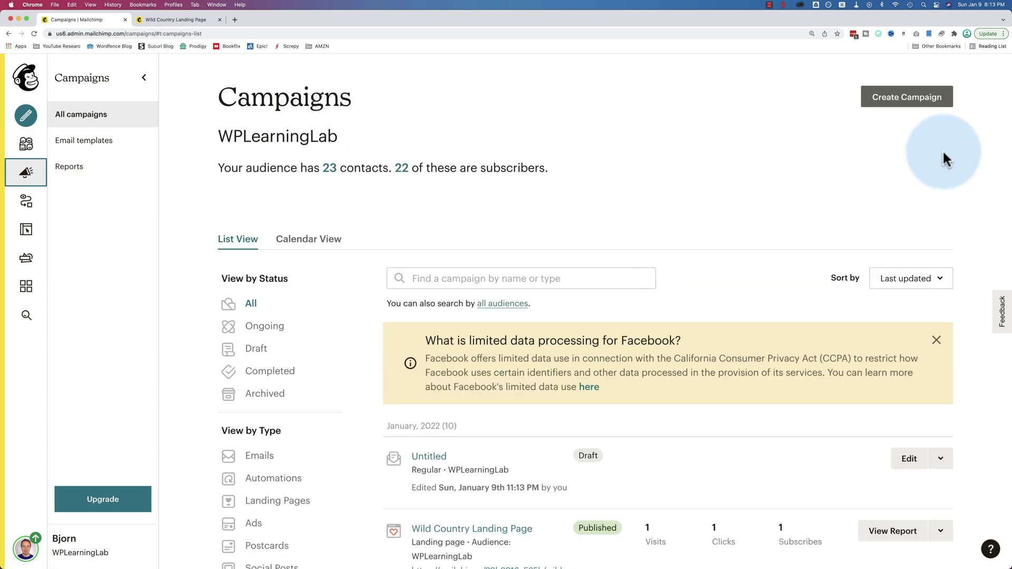
left_click(905, 100)
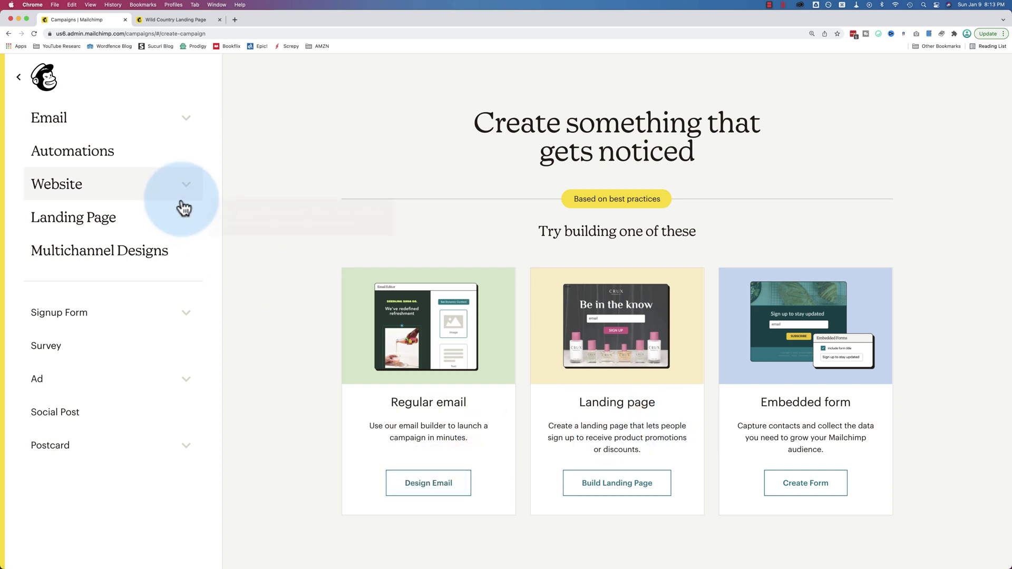
left_click(21, 82)
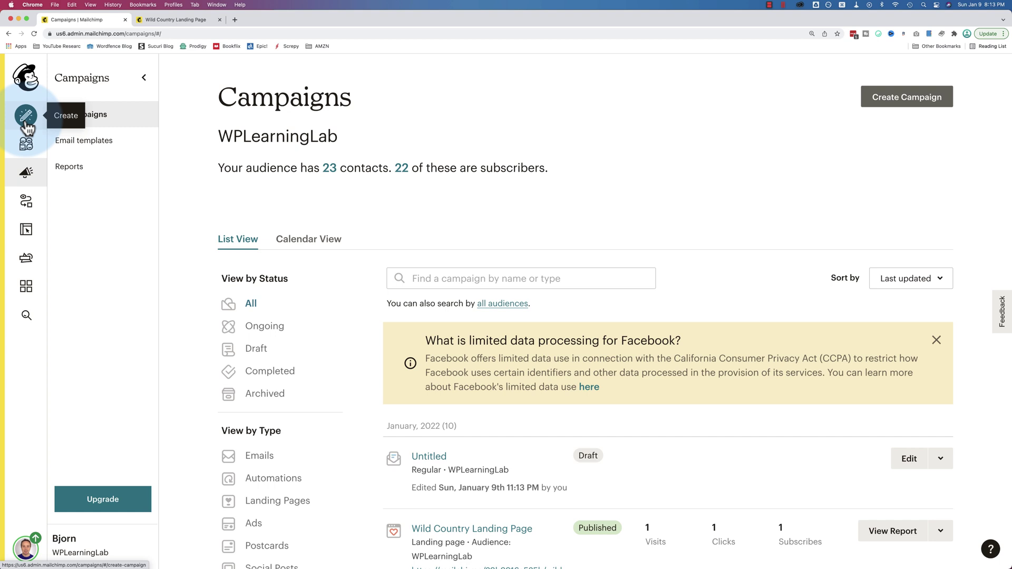
left_click(25, 124)
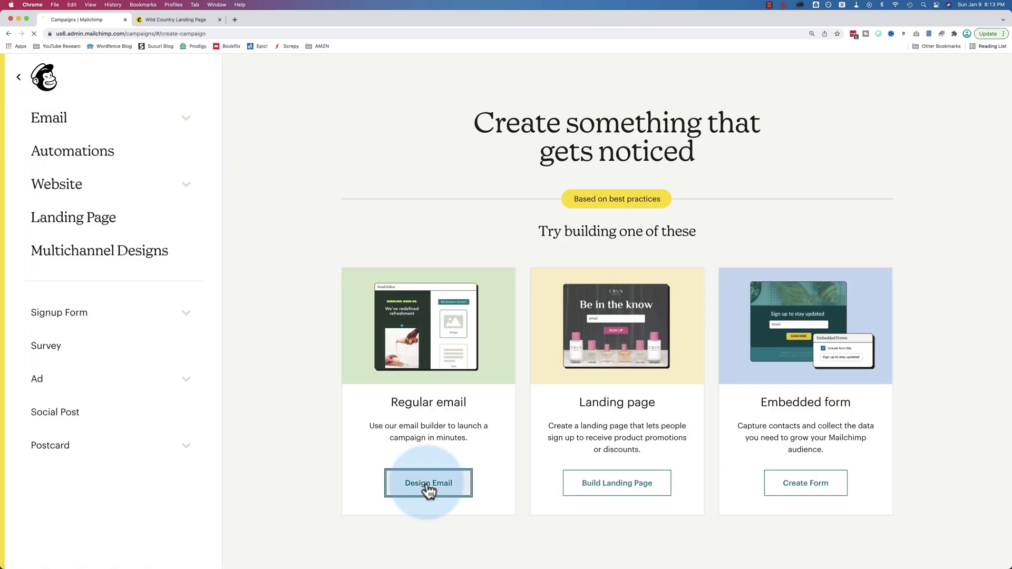
left_click(429, 483)
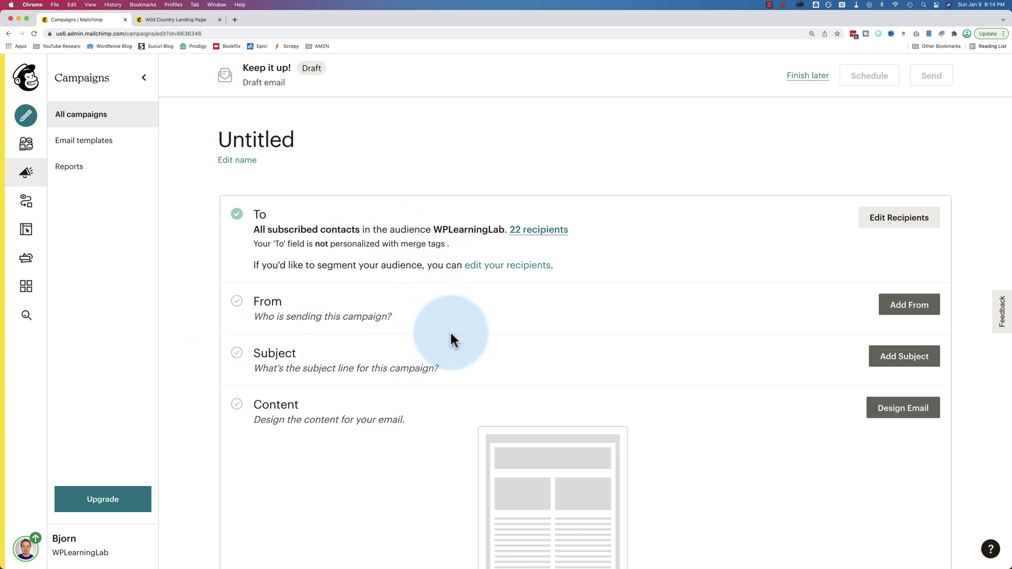
Step: Set the draft's recipients to a new segment where Favorite Sport is one of Soccer
left_click(899, 220)
scroll(627, 221, "down", 2)
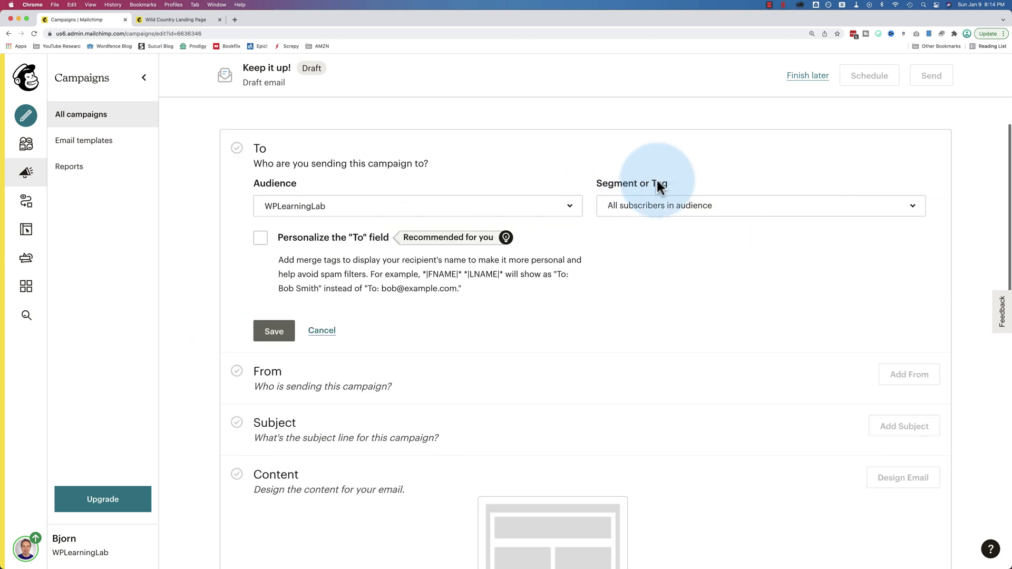
left_click(663, 210)
left_click(658, 263)
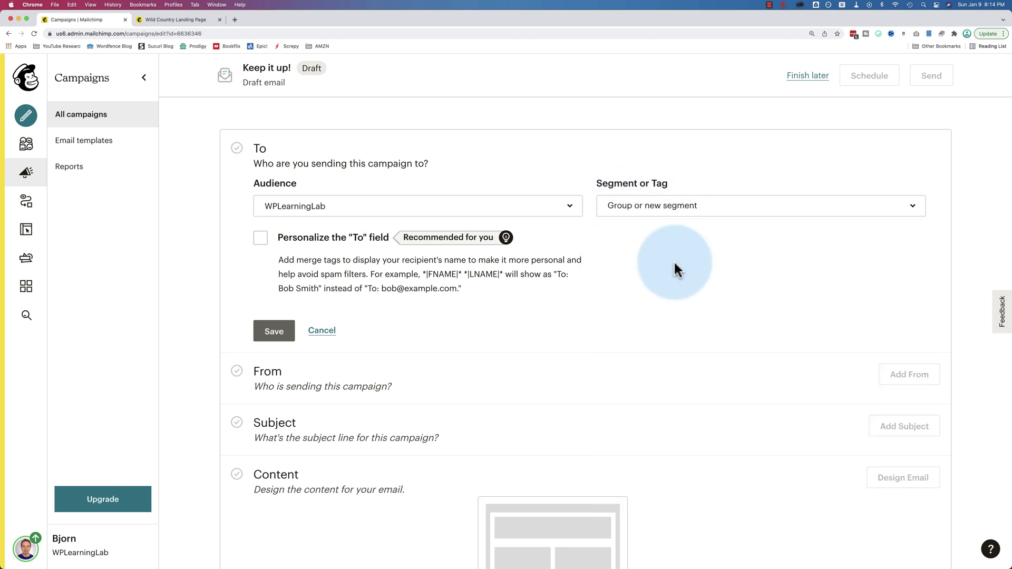
scroll(280, 223, "down", 2)
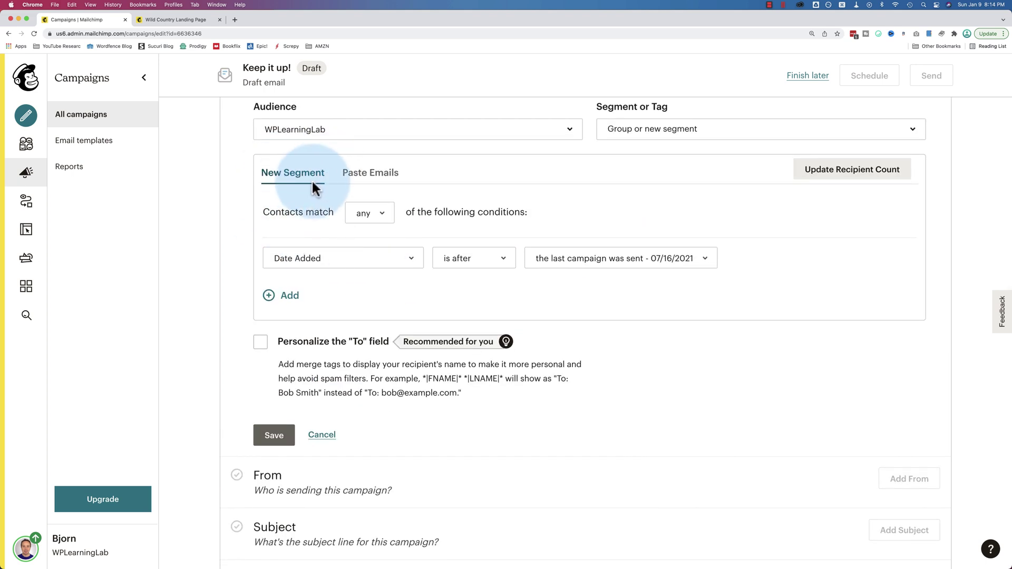
left_click(354, 178)
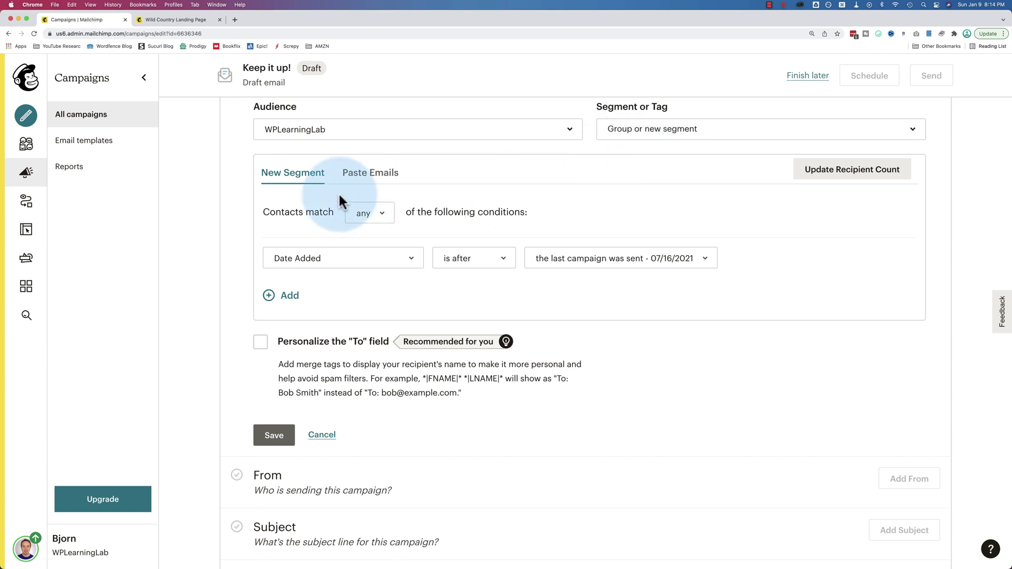
left_click(344, 261)
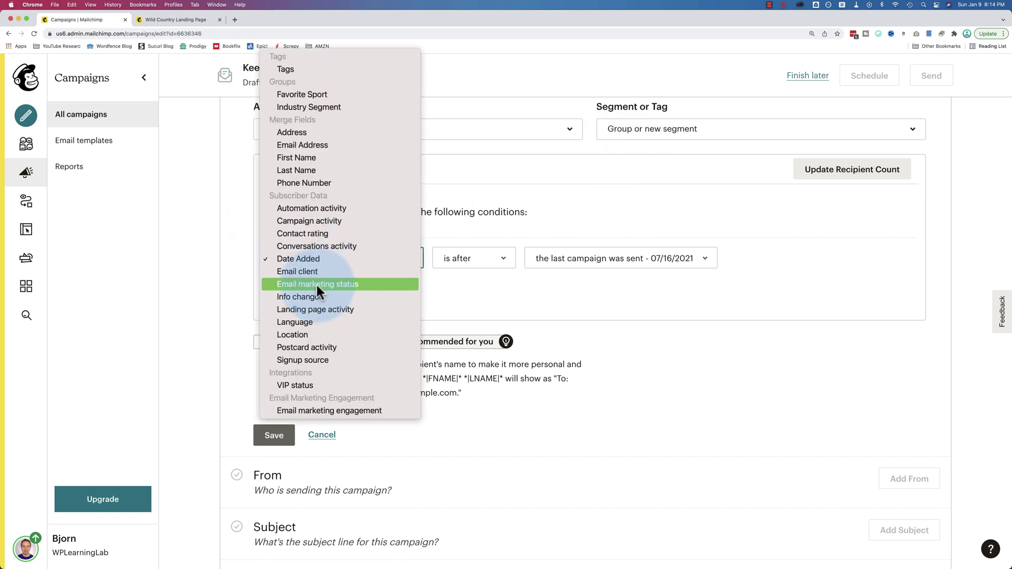
left_click(276, 96)
left_click(535, 265)
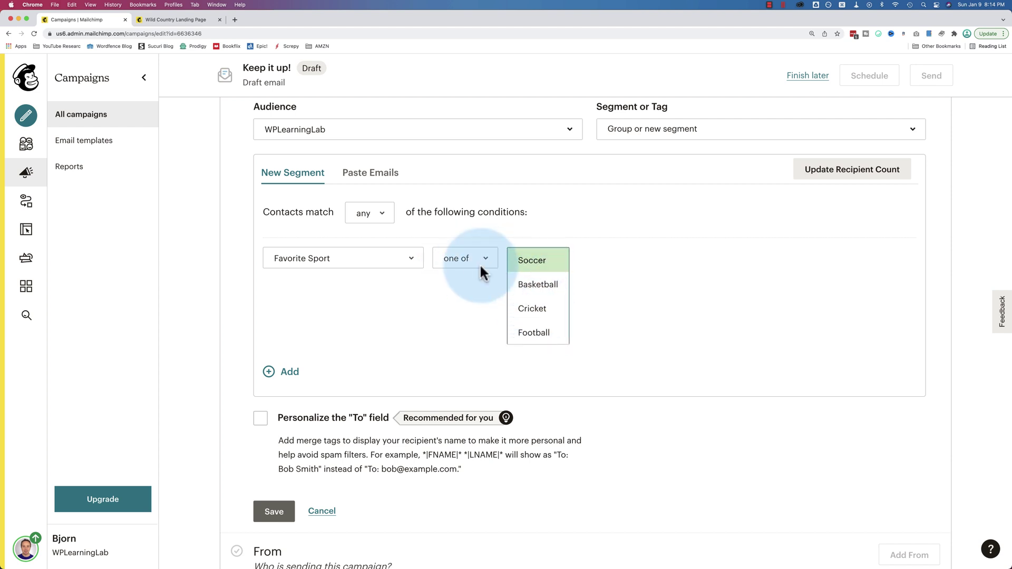
Step: Add a second segment condition: Industry Segment is one of Creator
left_click(269, 373)
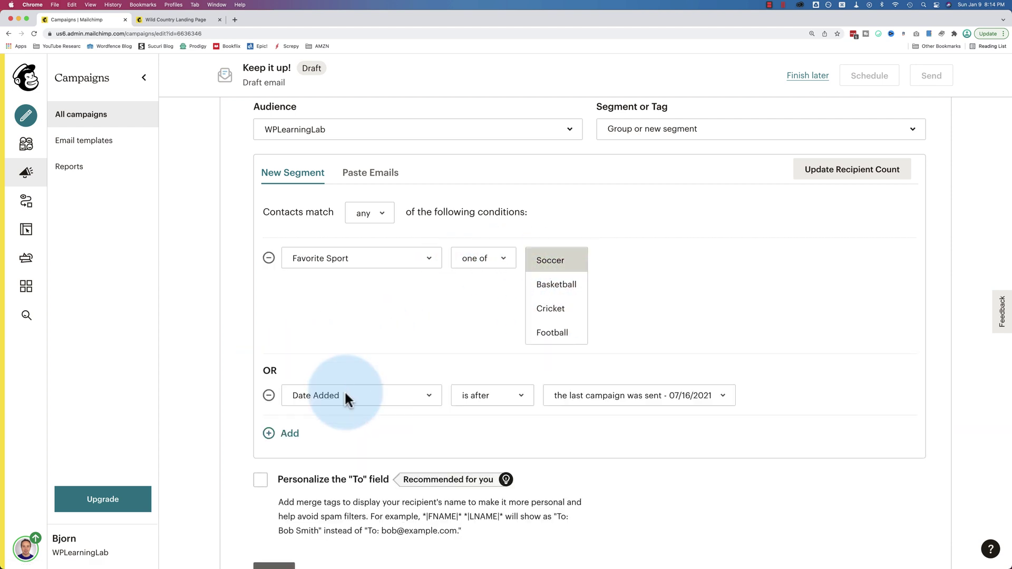
left_click(343, 393)
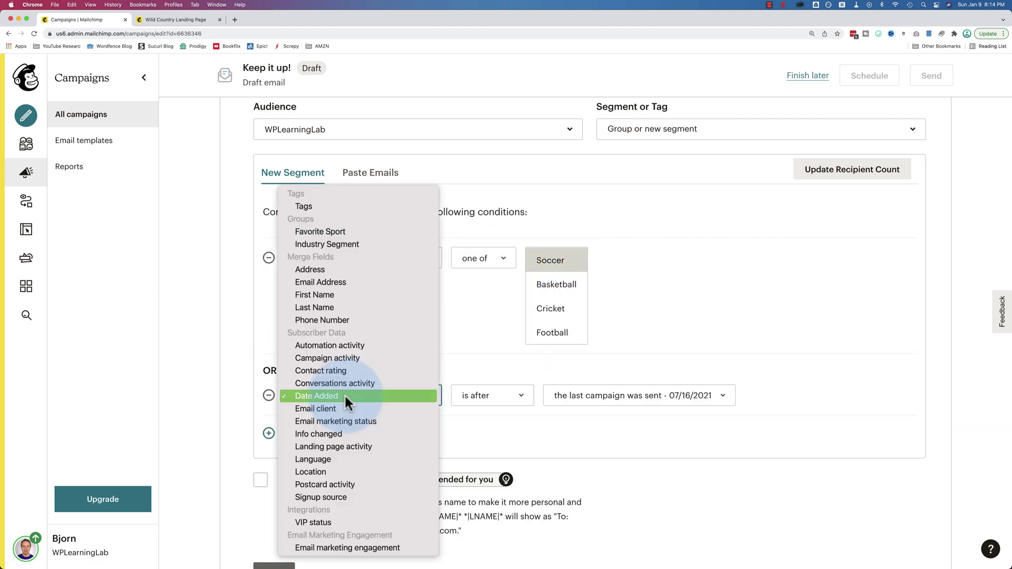
left_click(325, 244)
scroll(440, 331, "down", 3)
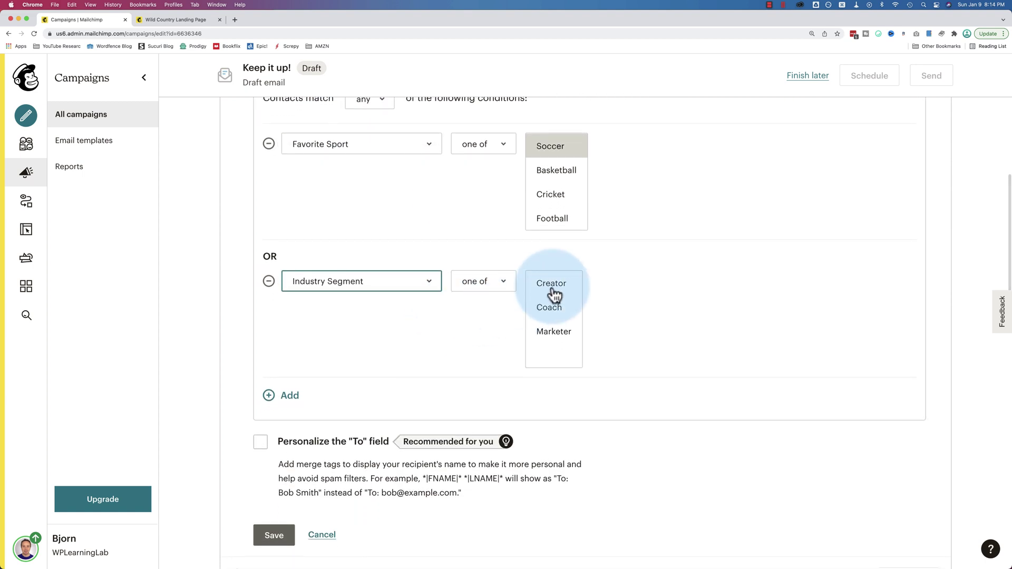
left_click(550, 285)
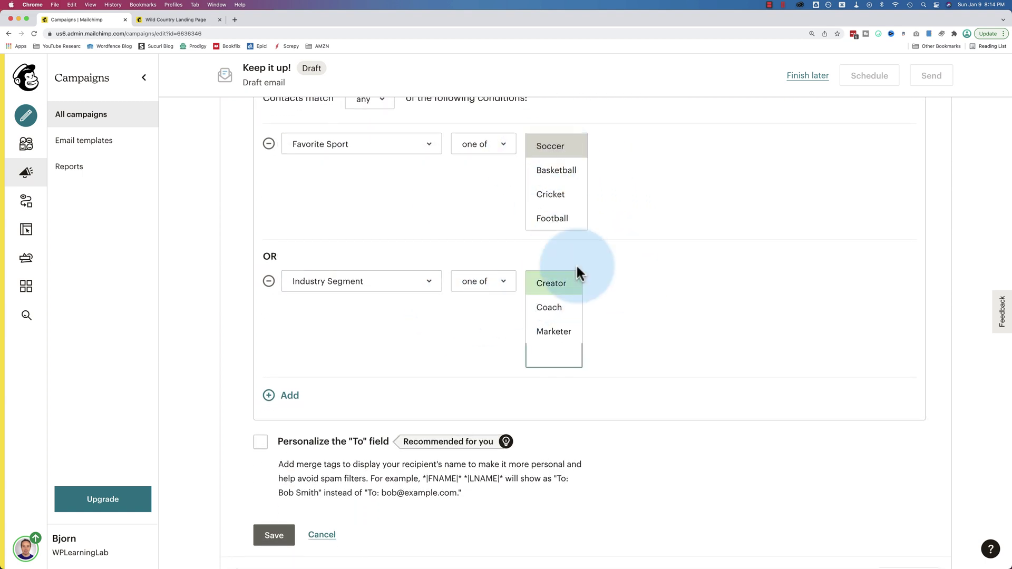
Step: Change the segment's Contacts match setting from any to all conditions
scroll(559, 300, "up", 1)
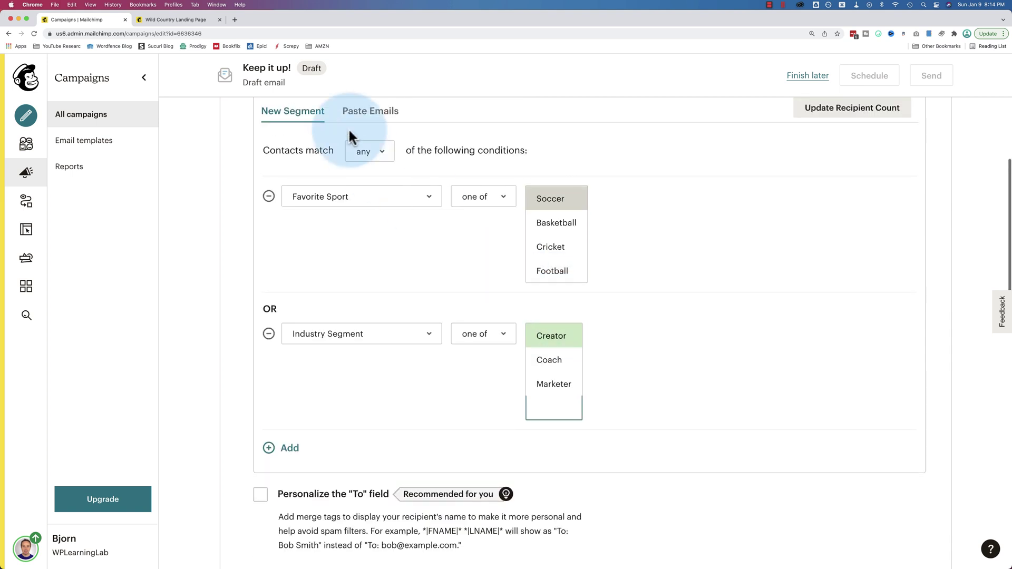
left_click(386, 155)
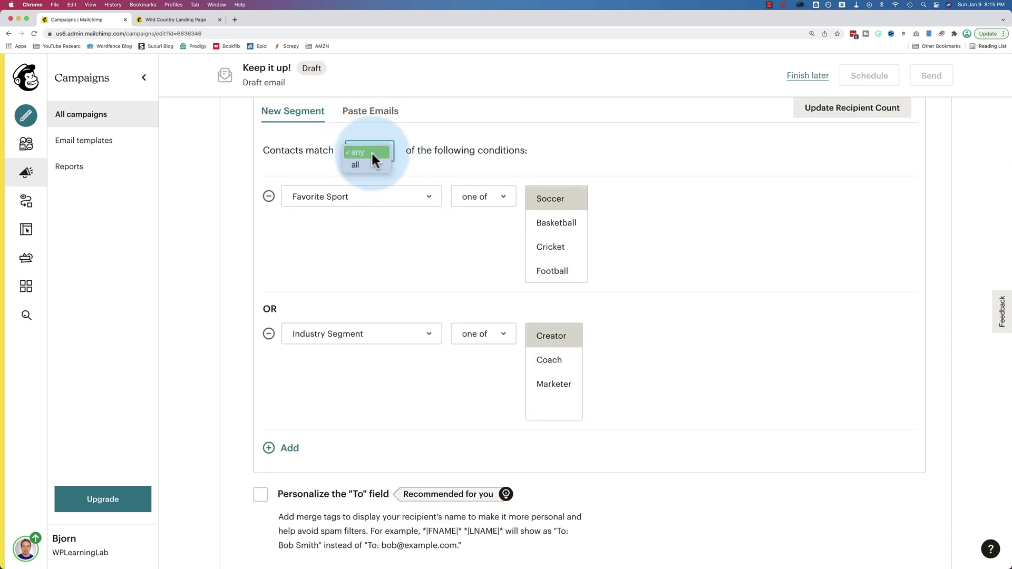
left_click(371, 151)
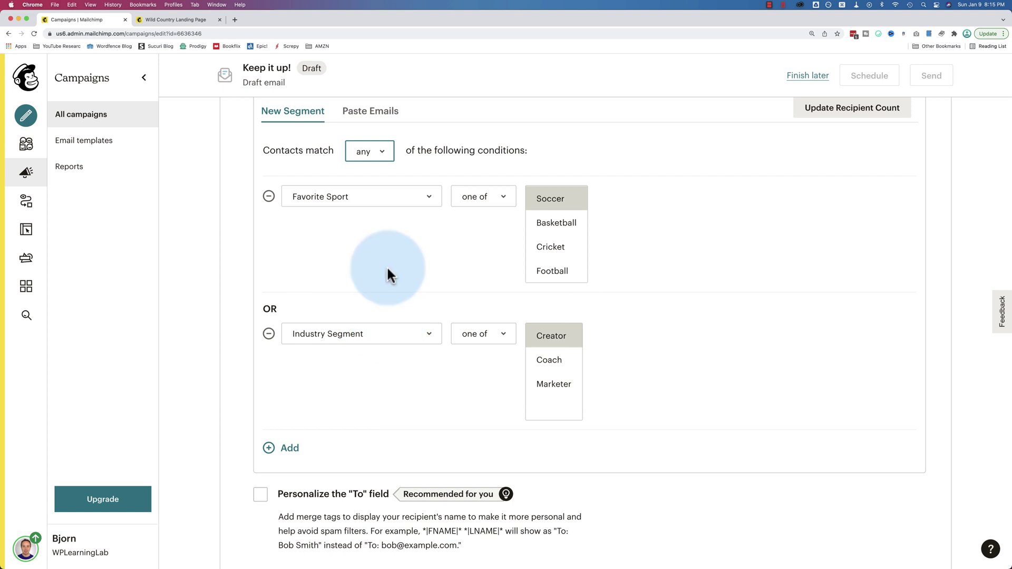
left_click(381, 152)
left_click(371, 164)
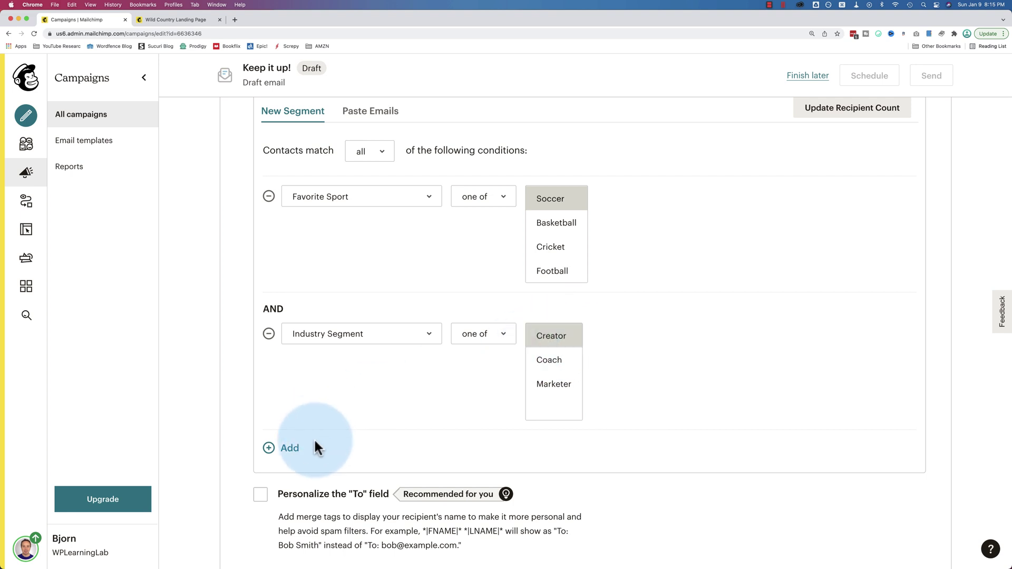
Step: Remove the extra Date Added condition row from the segment
left_click(269, 448)
scroll(199, 392, "down", 3)
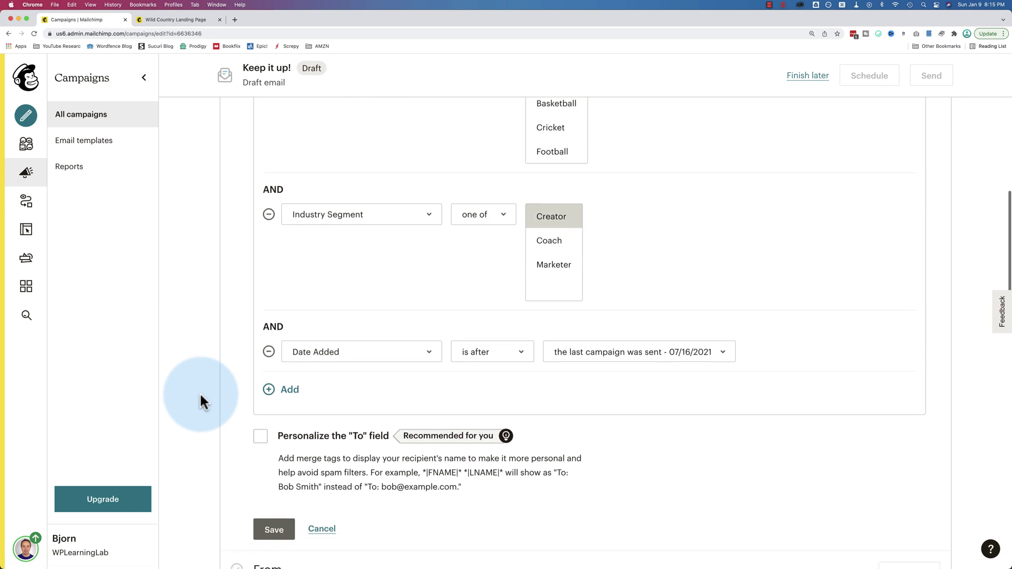
left_click(340, 324)
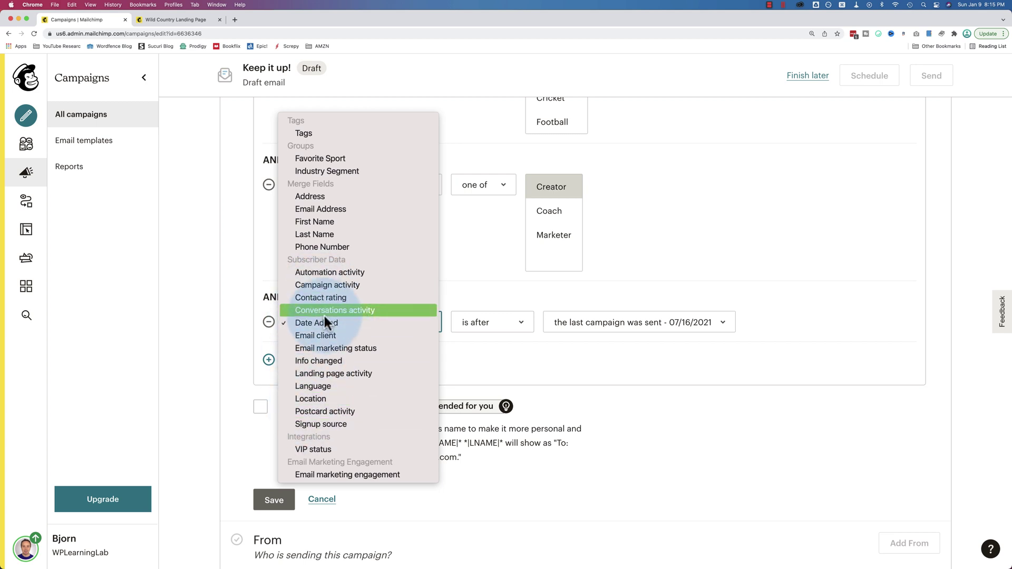
left_click(489, 365)
left_click(269, 322)
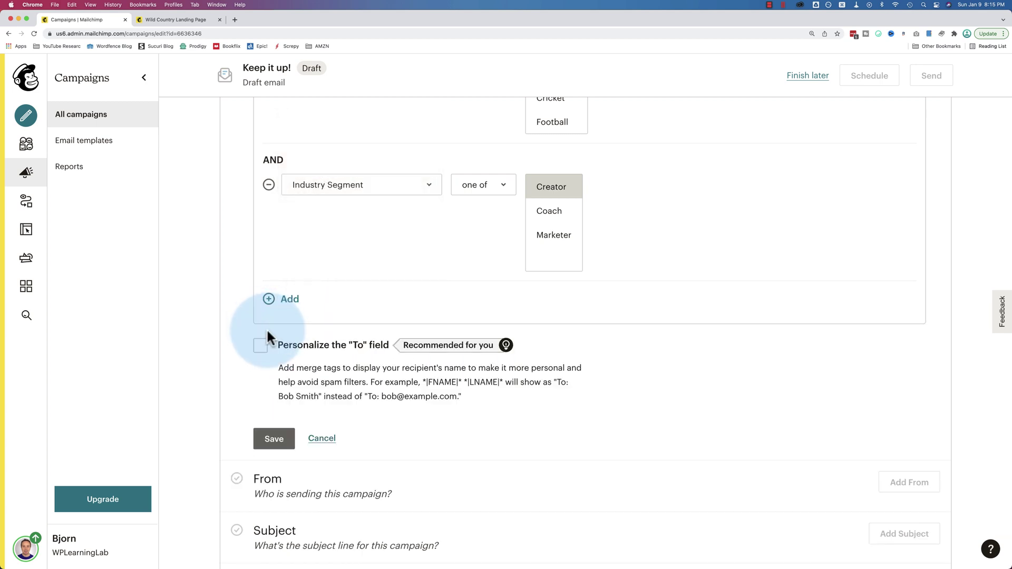
scroll(267, 334, "up", 4)
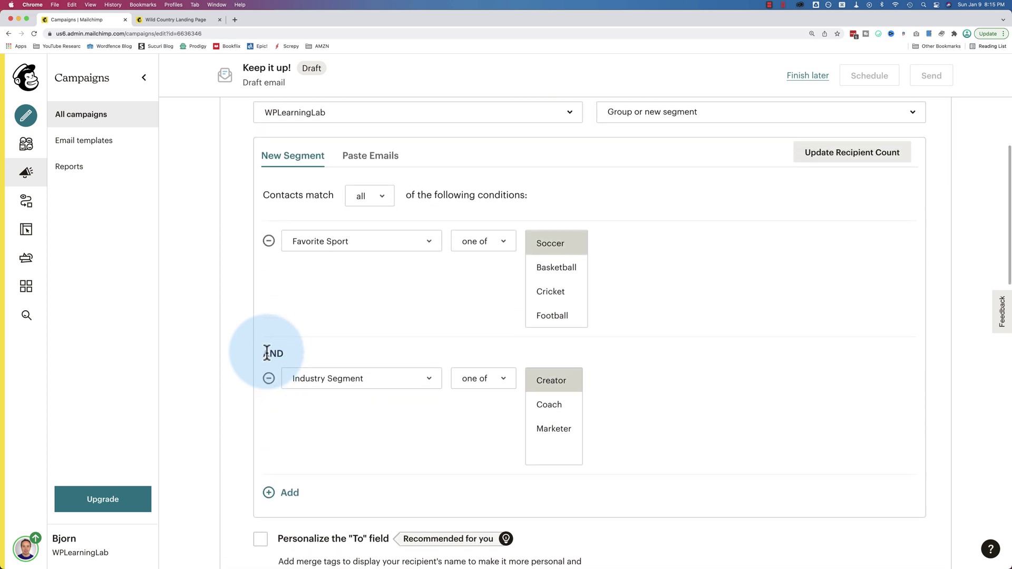